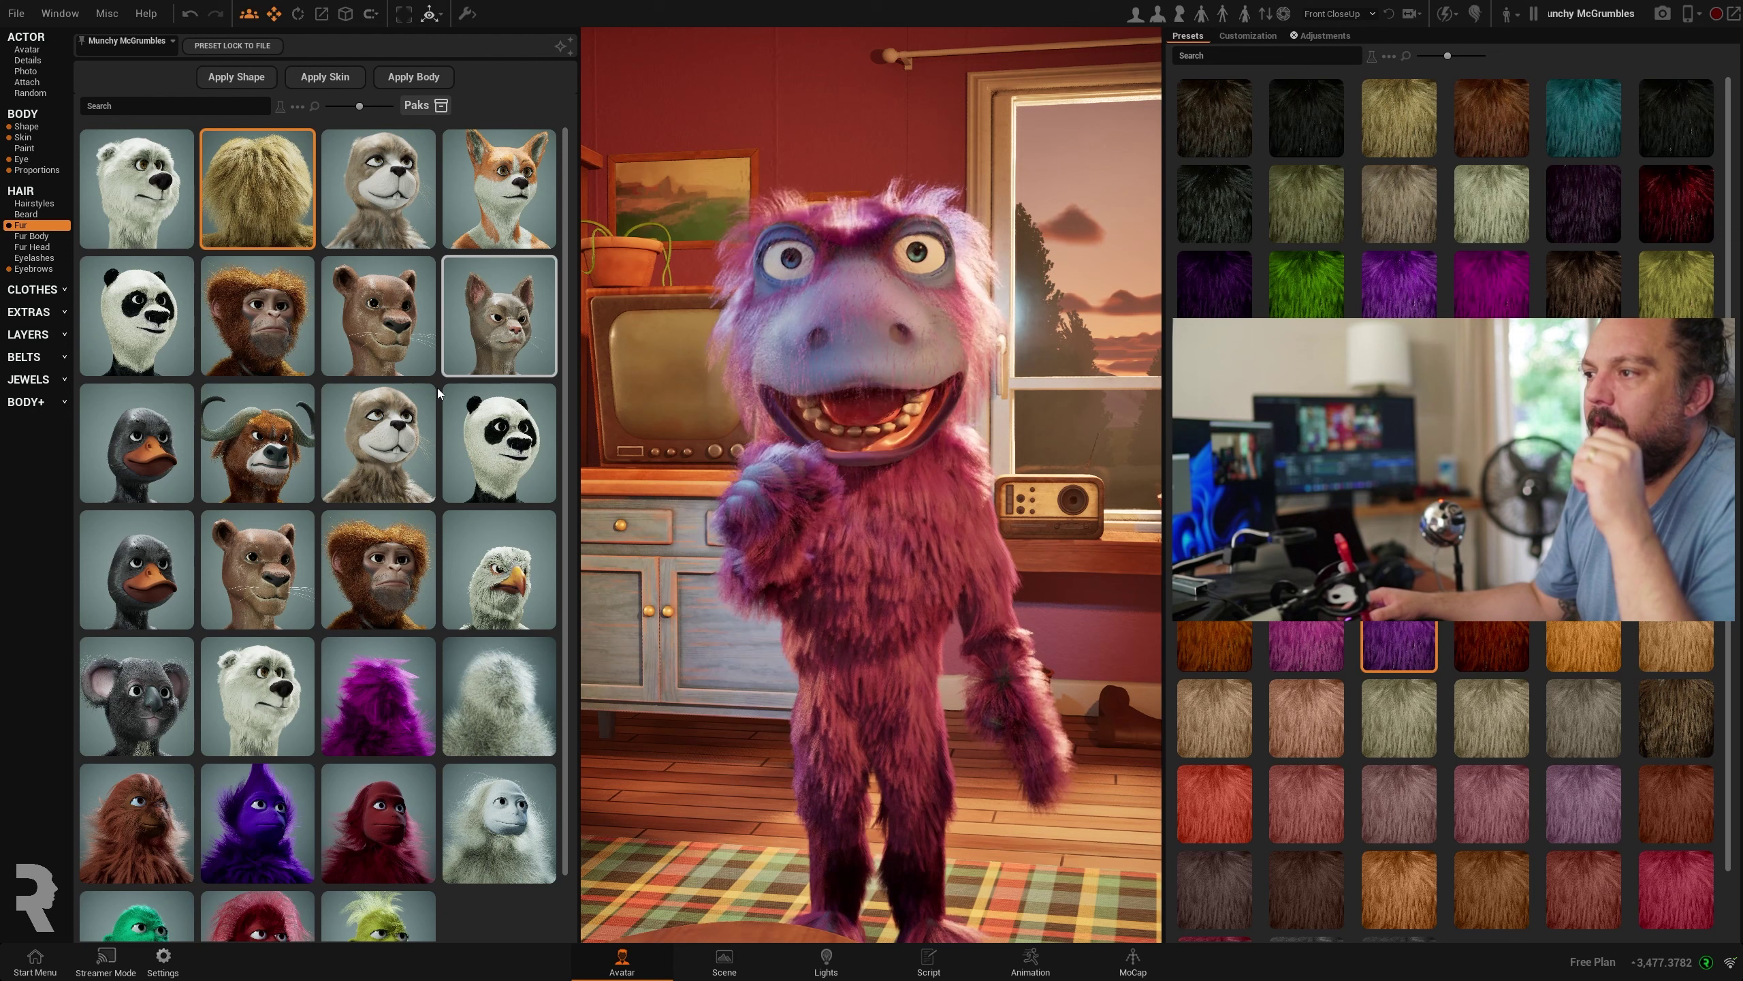
- Try dark purple fur, settle on bright green fur, and apply the green skin tile
scroll(438, 393, "down", 1)
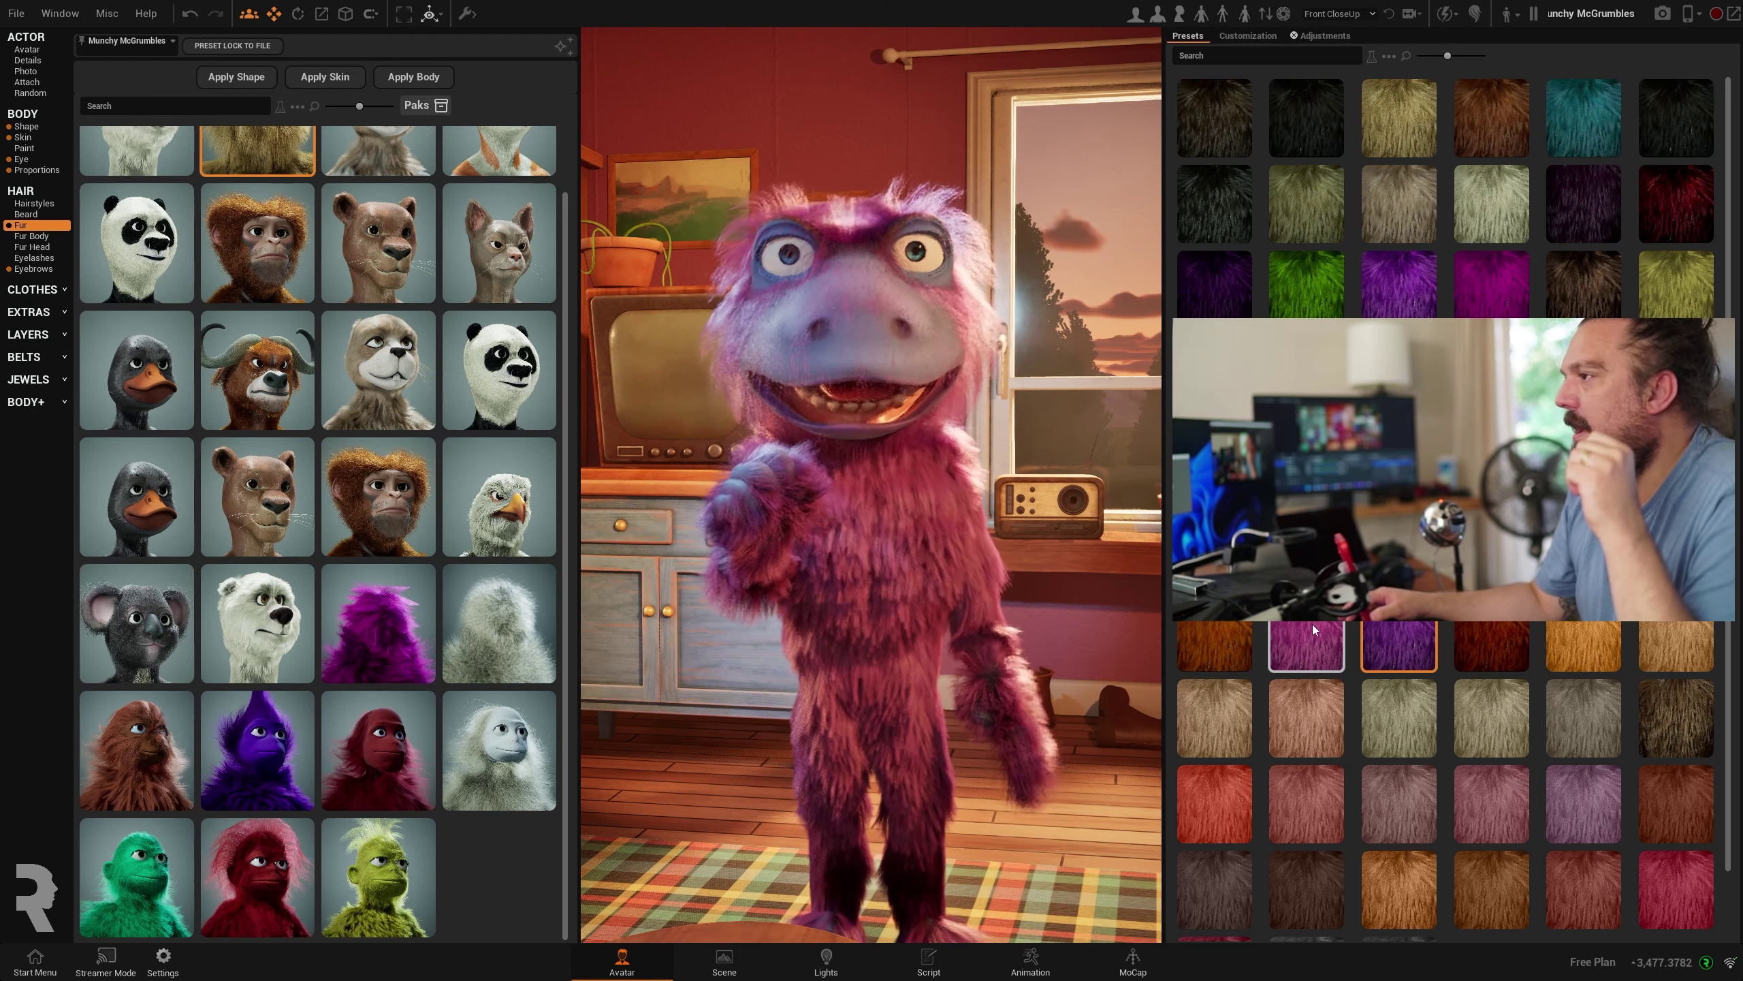
left_click(1215, 282)
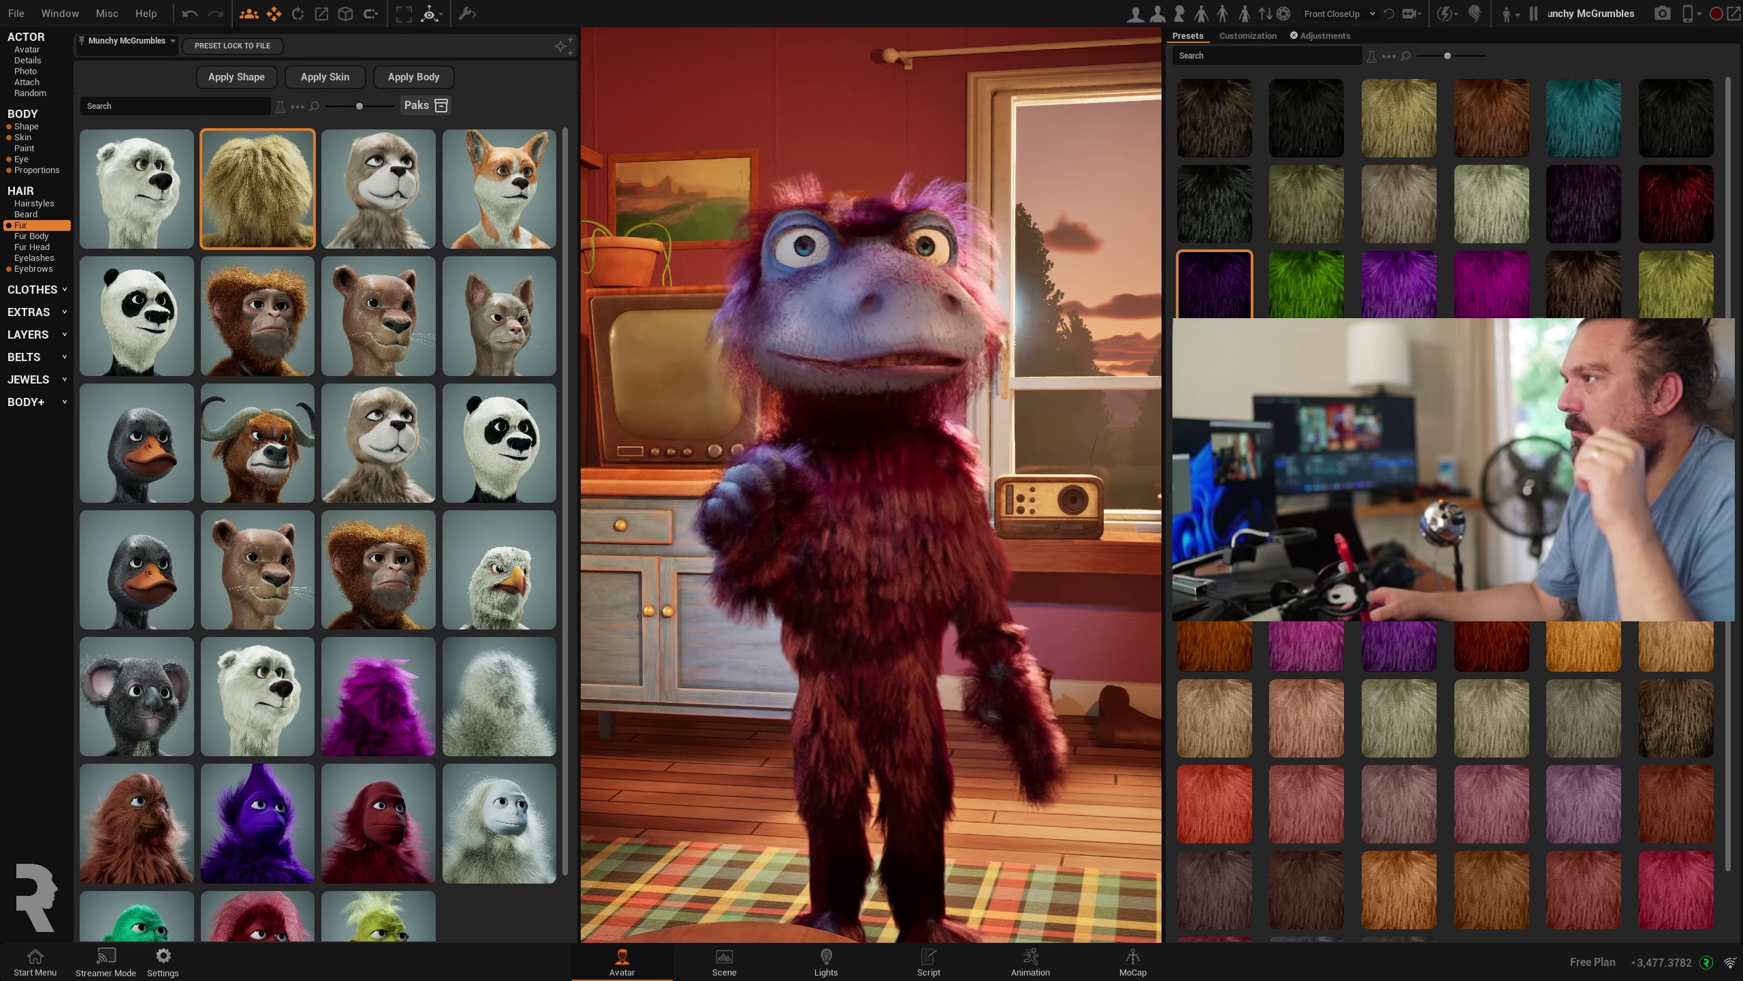
scroll(1307, 283, "down", 1)
left_click(1306, 224)
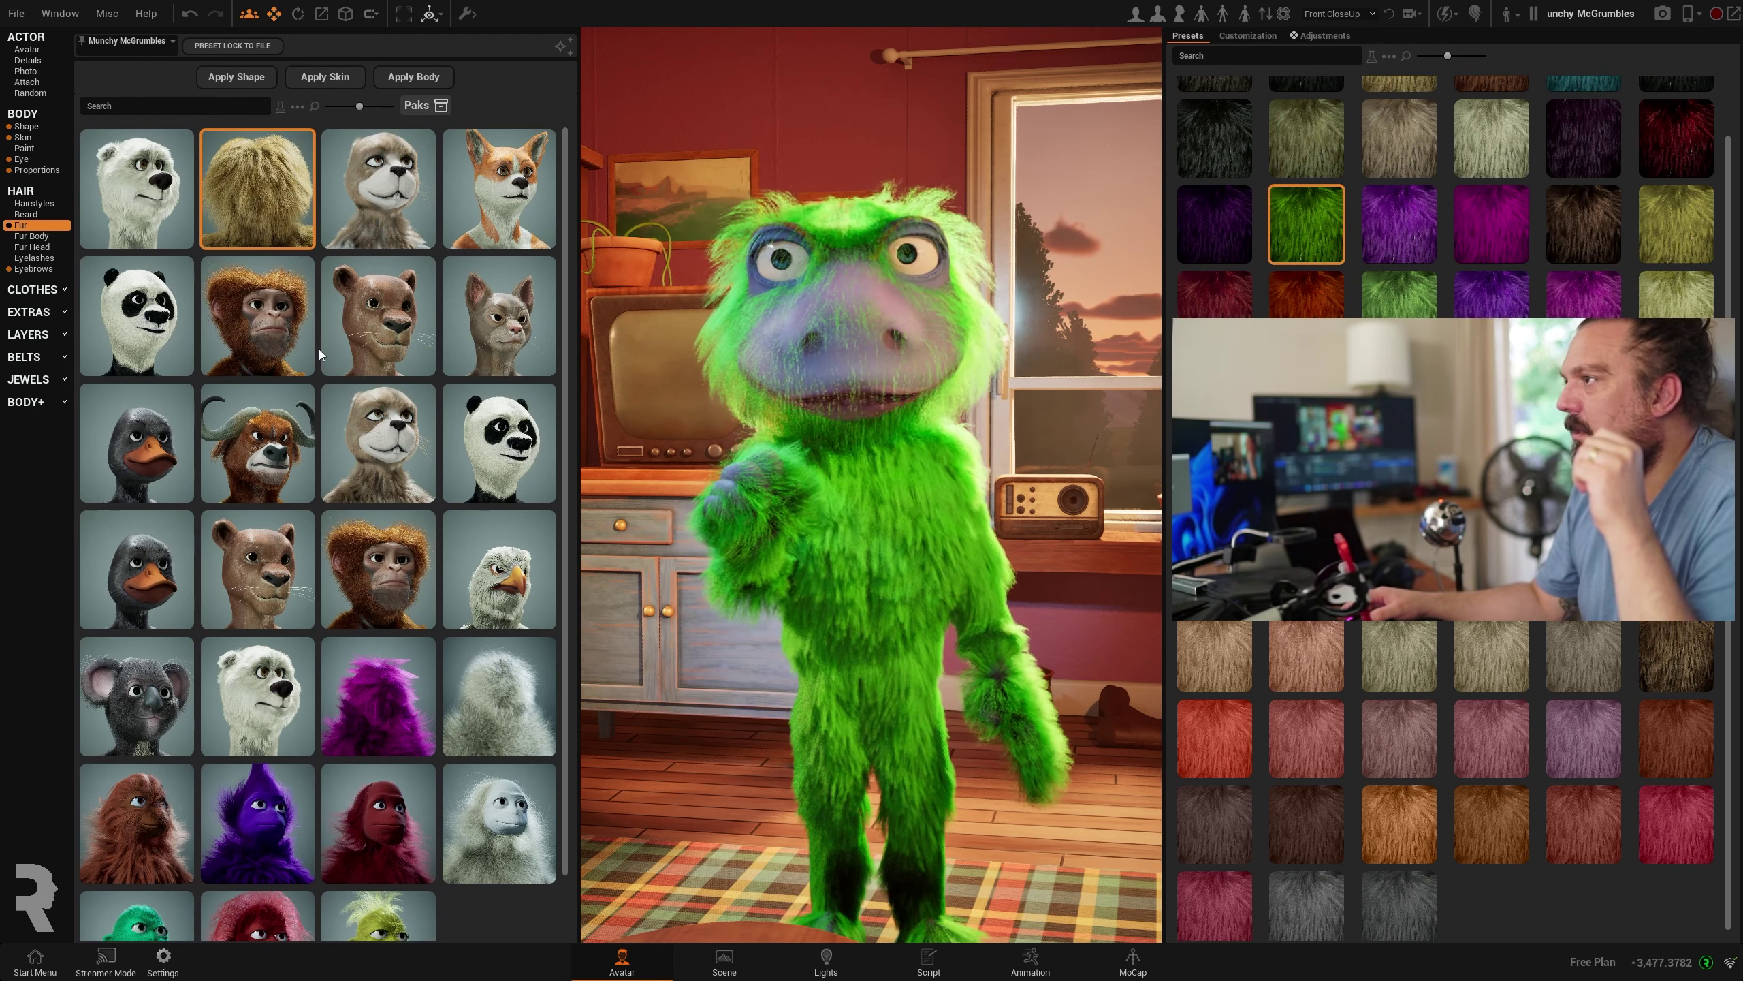
left_click(22, 137)
left_click(180, 444)
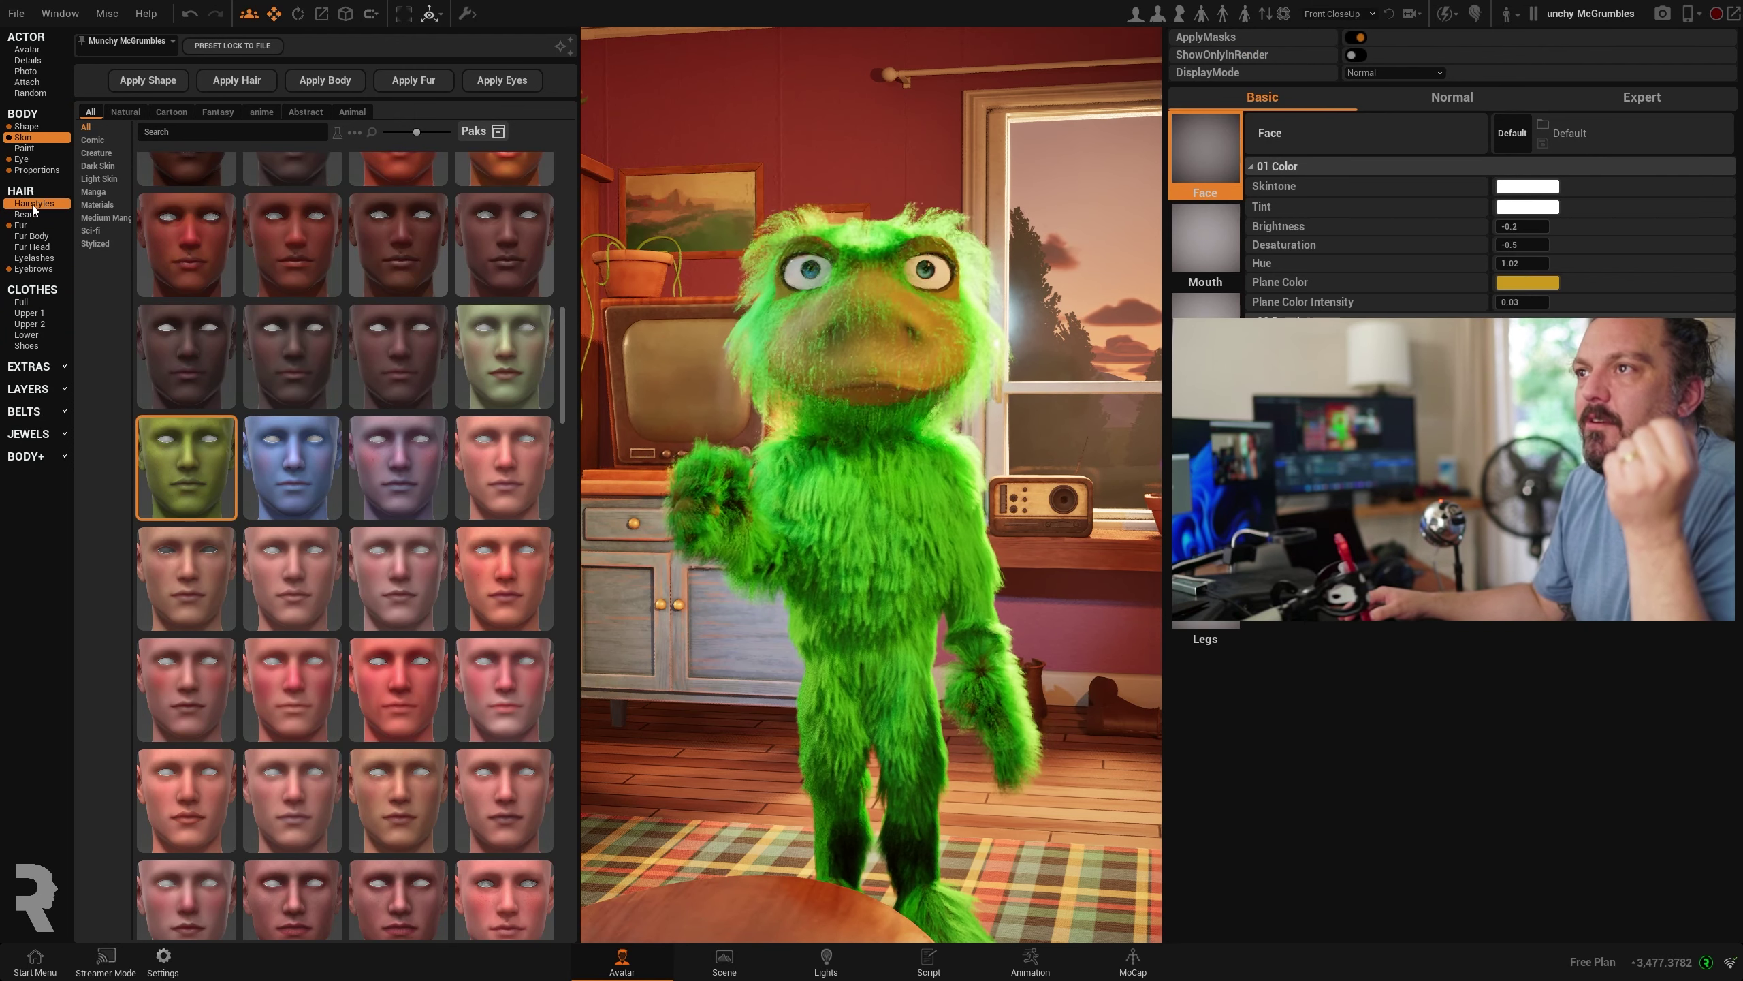
- Browse the full-body outfit, upper-body jacket and extra accessory categories
left_click(21, 302)
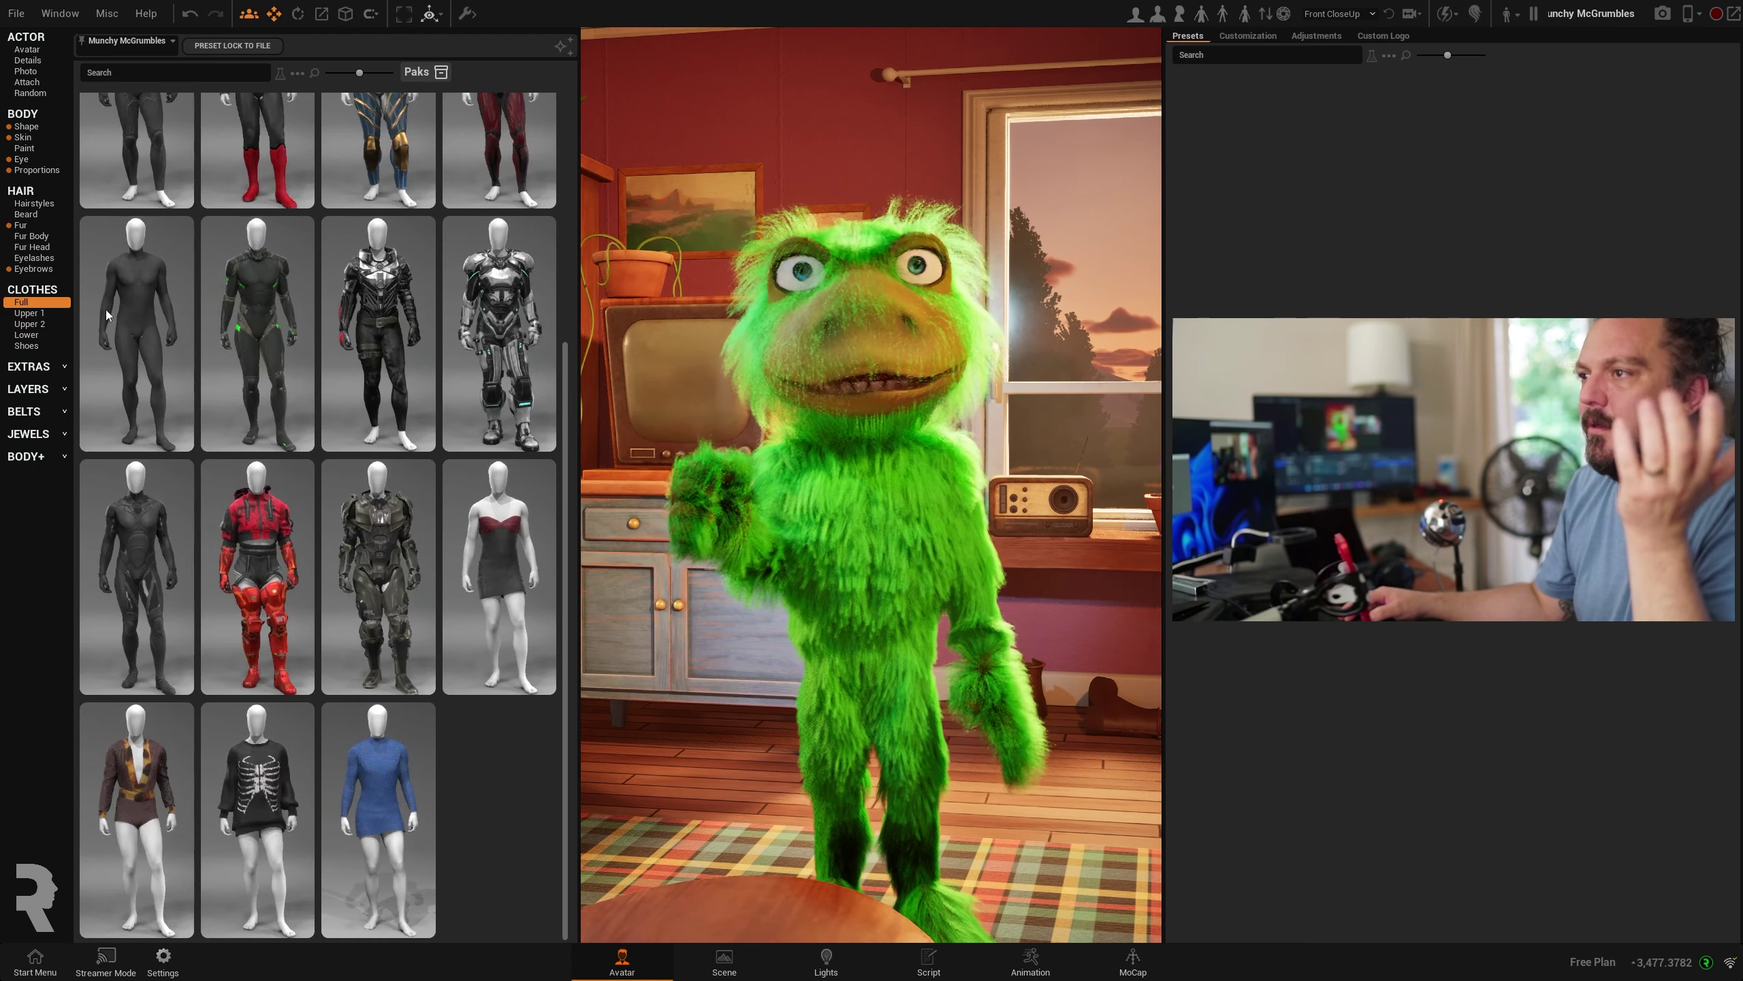
left_click(27, 313)
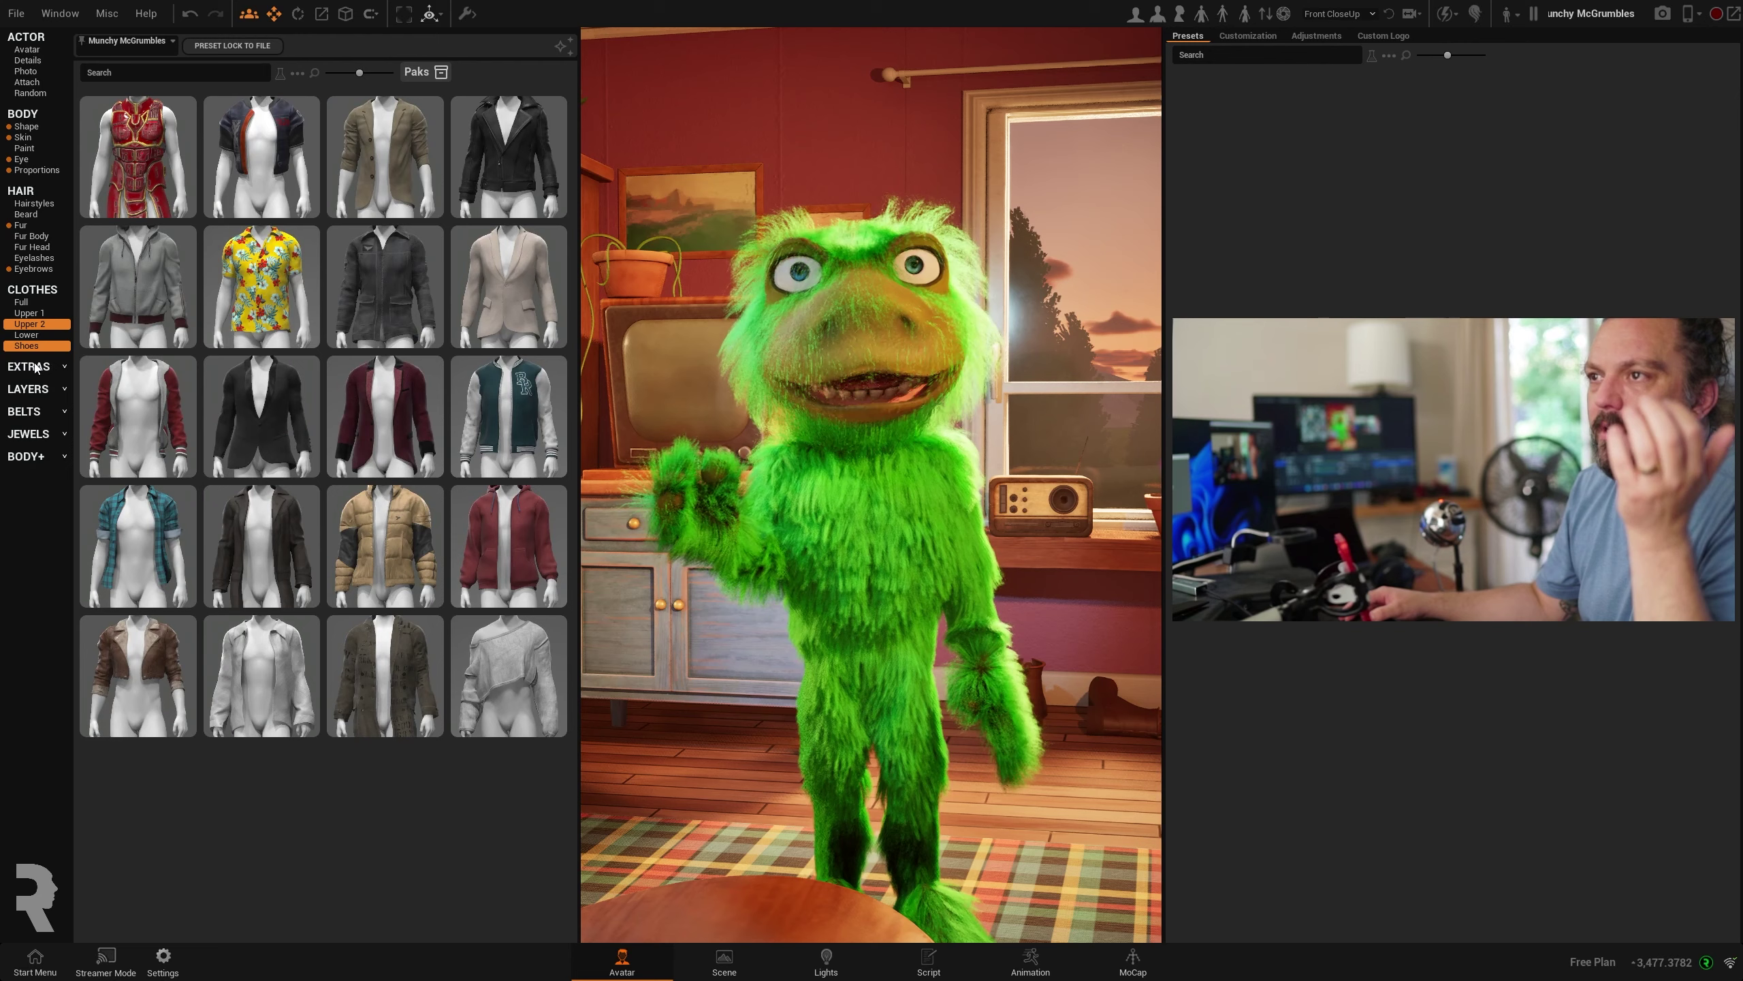
left_click(34, 367)
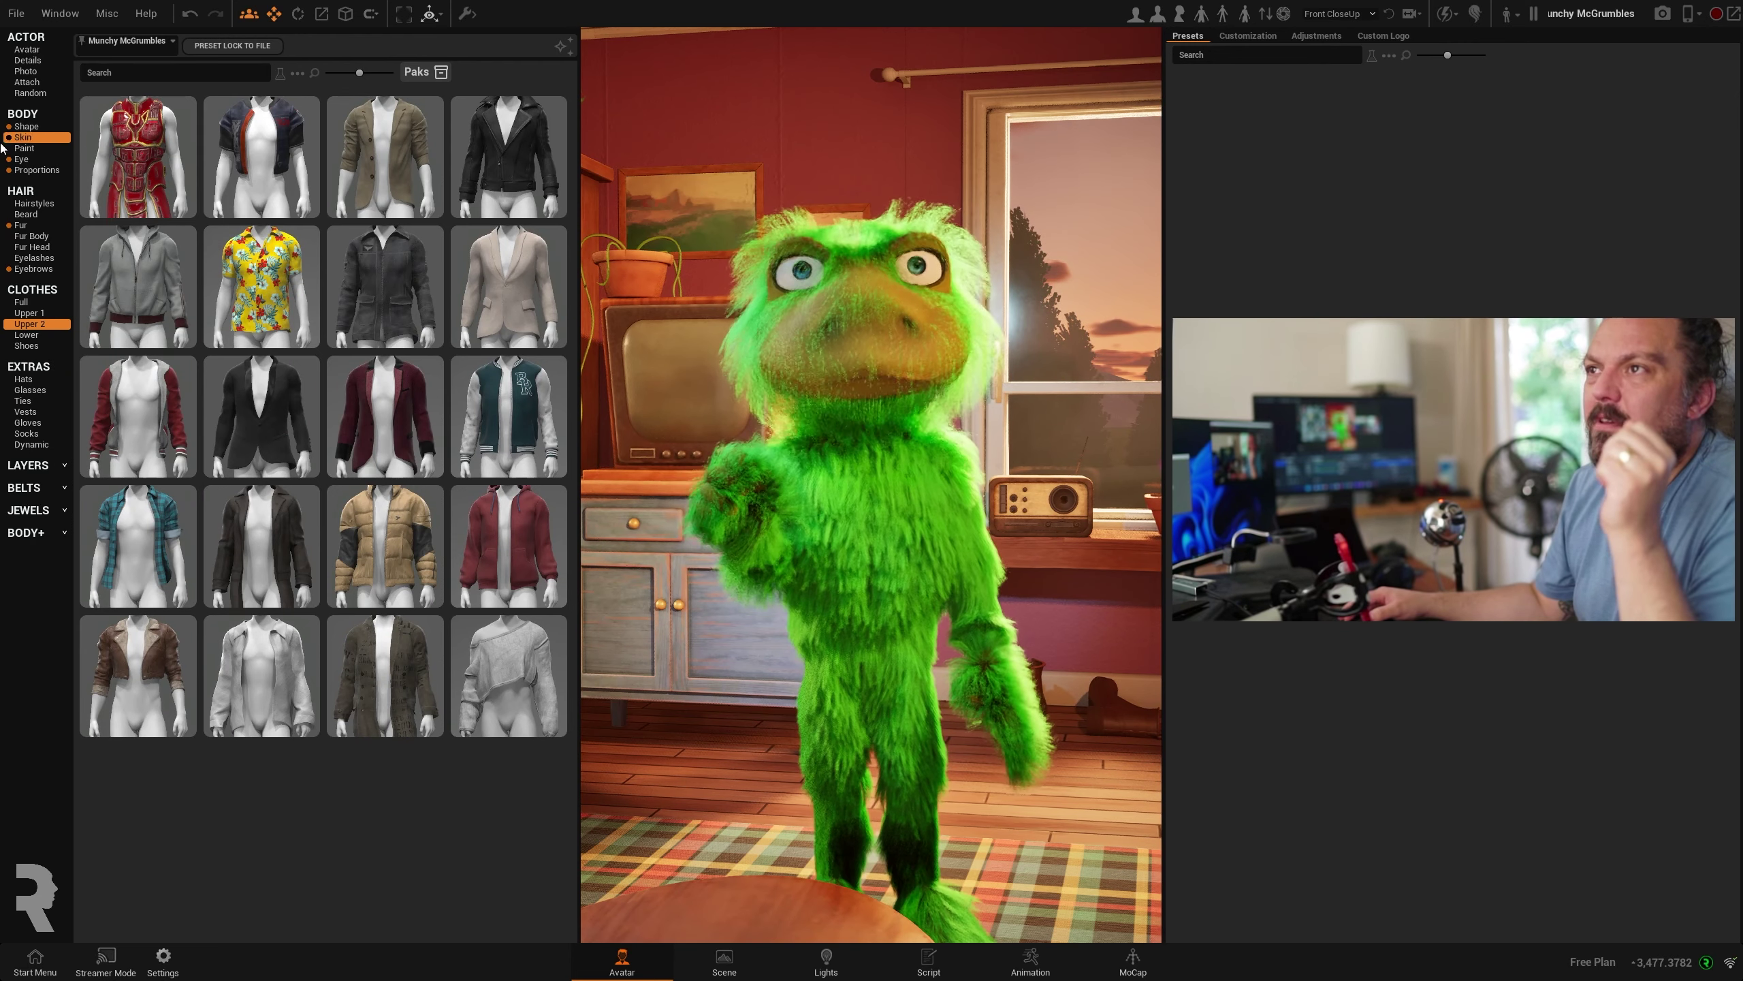
- Try purple and amber eyes, then settle on glowing orange-red fantasy eyes
left_click(21, 159)
left_click(150, 800)
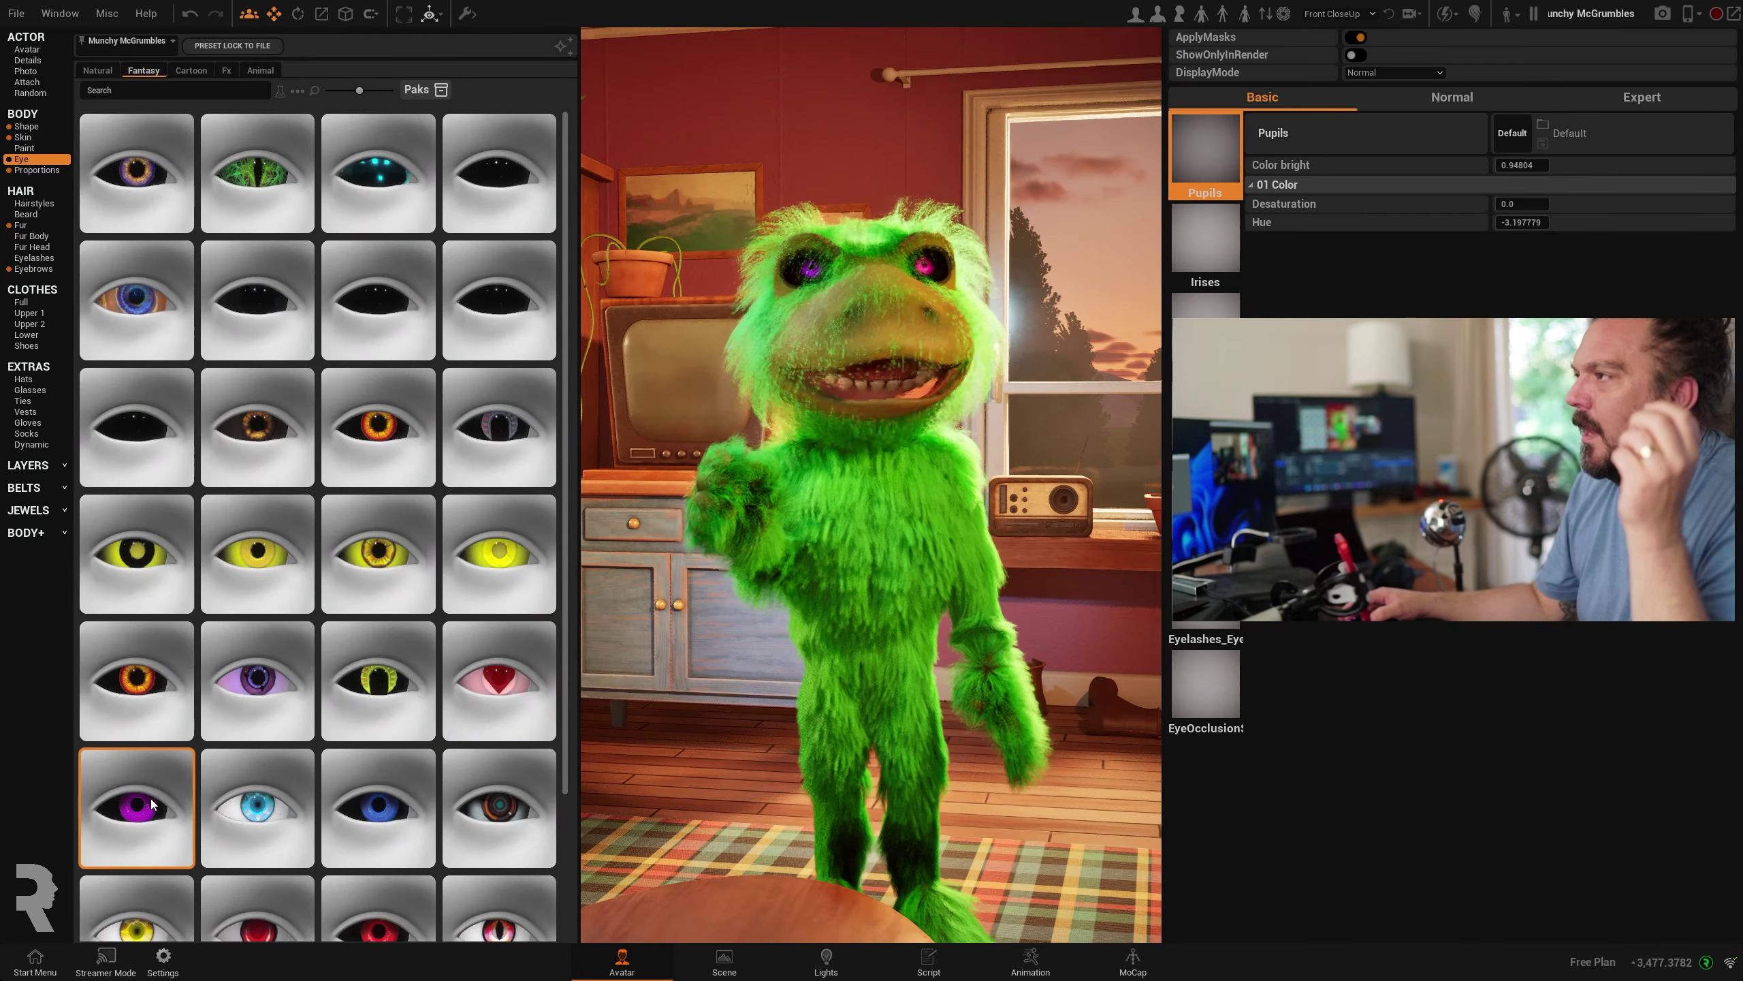
left_click(245, 456)
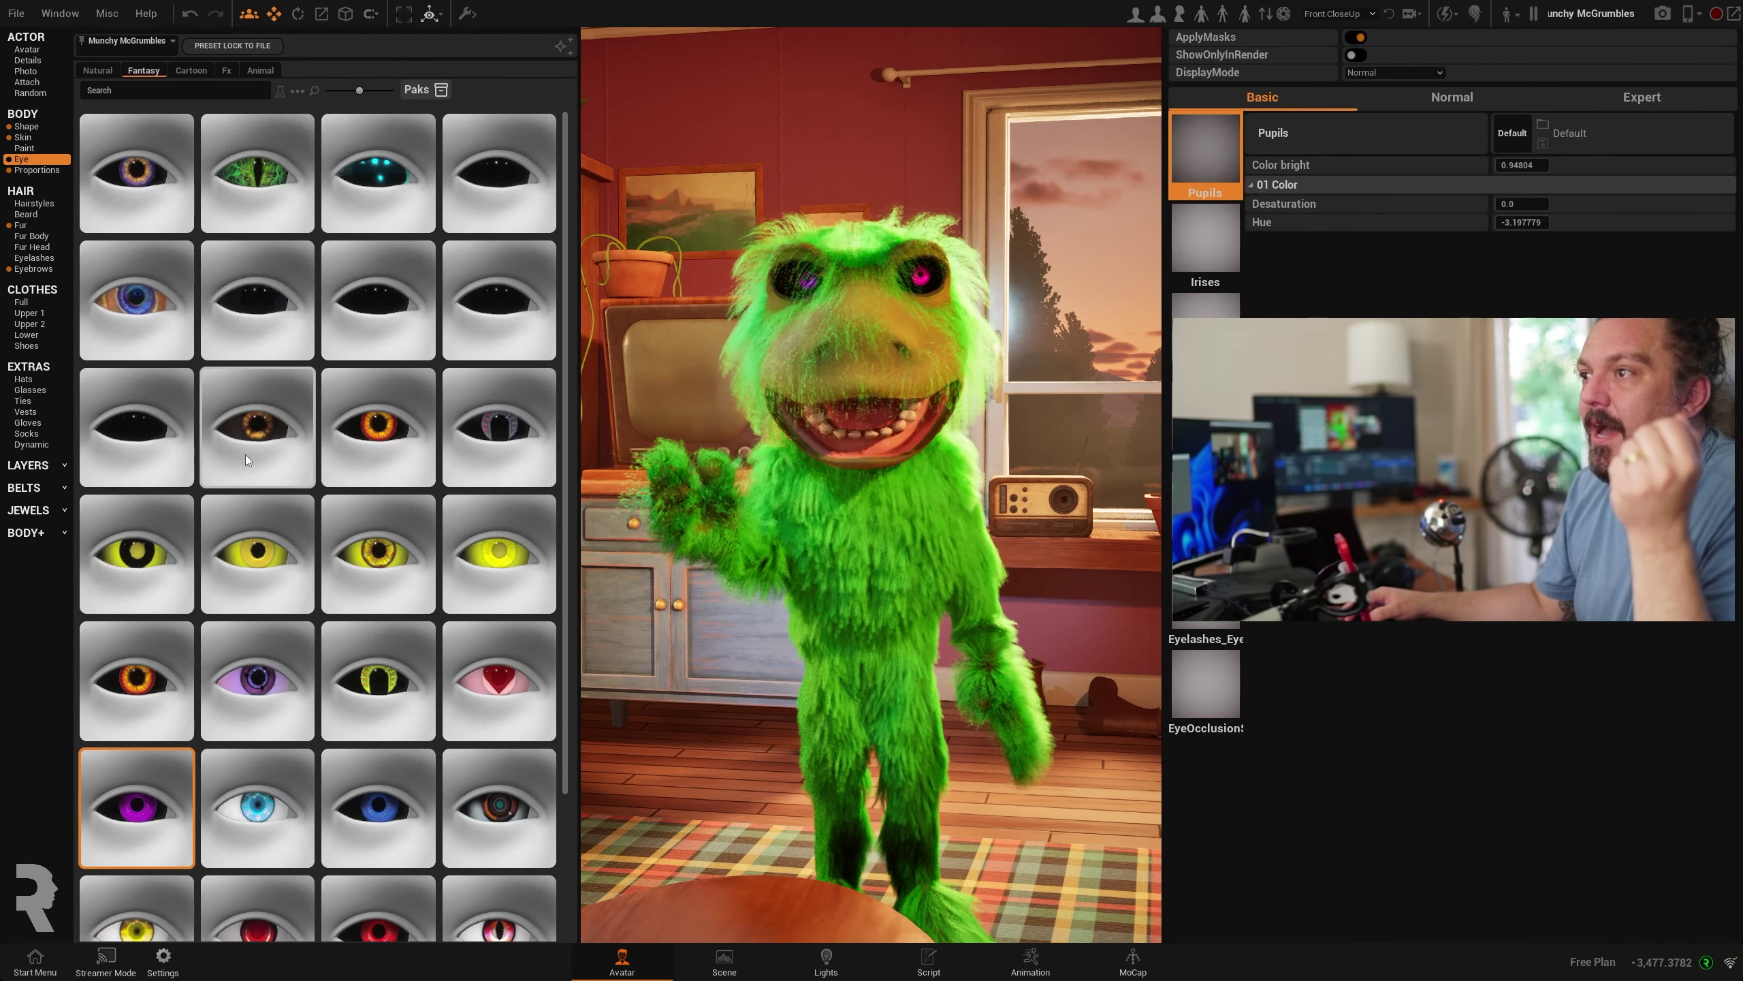
left_click(344, 444)
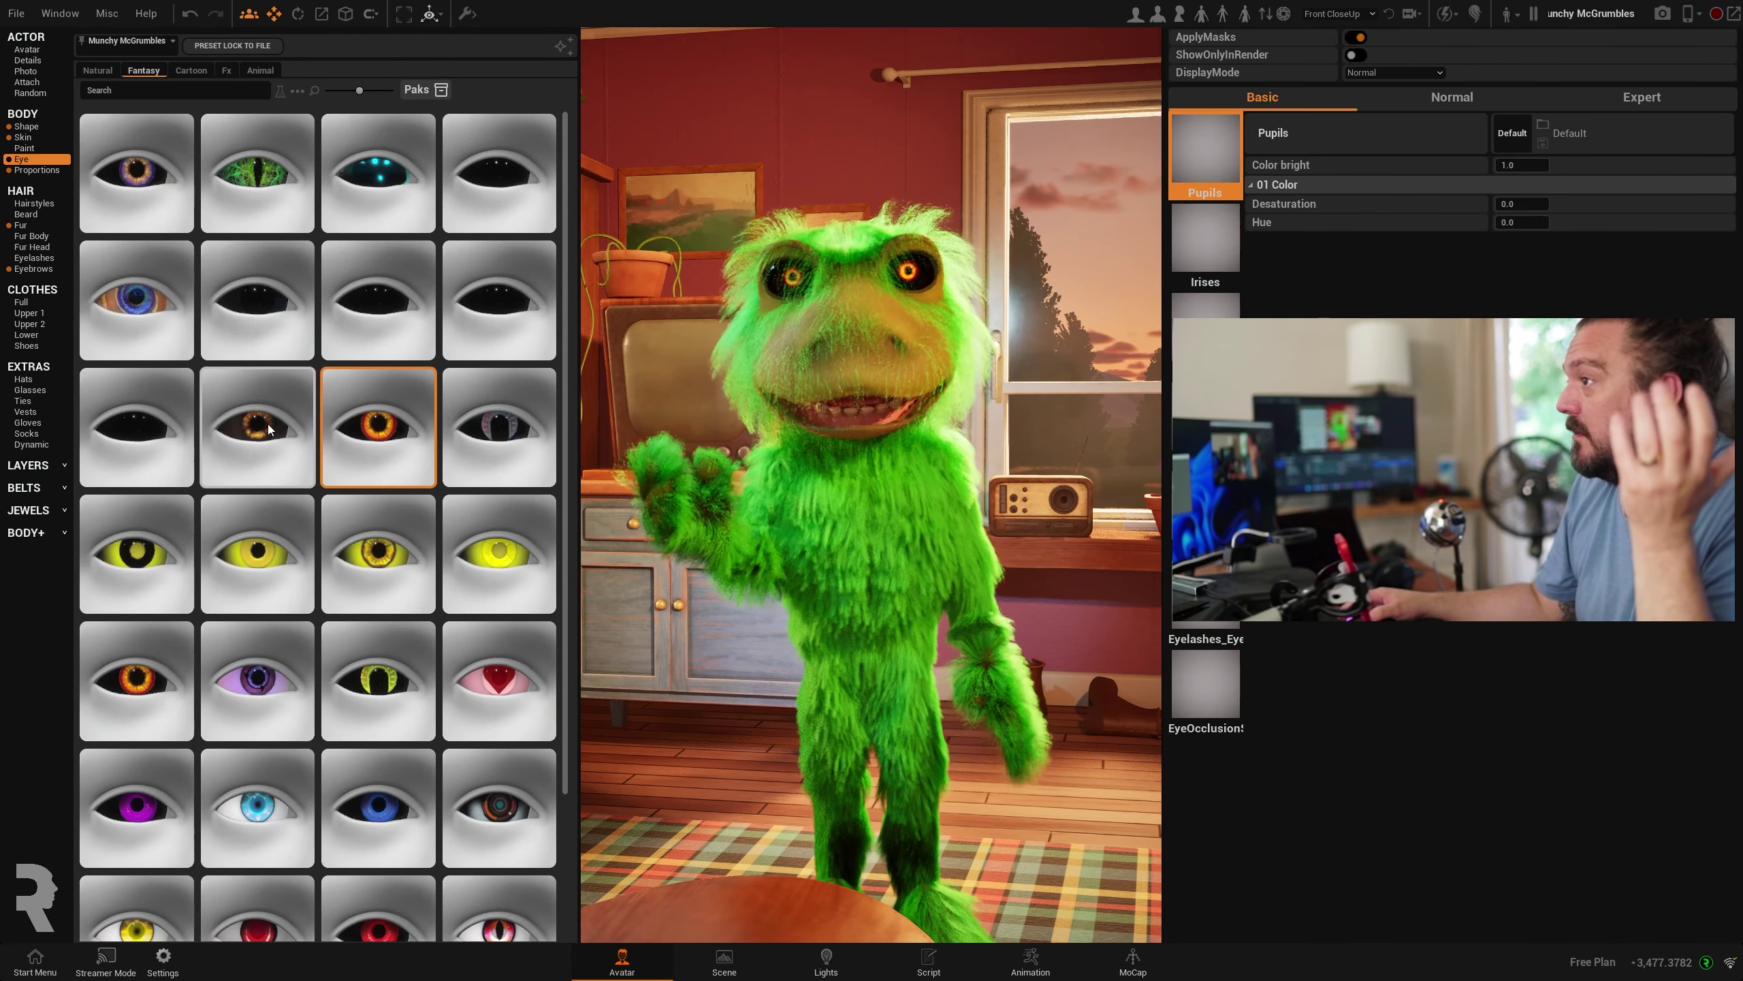
left_click(26, 126)
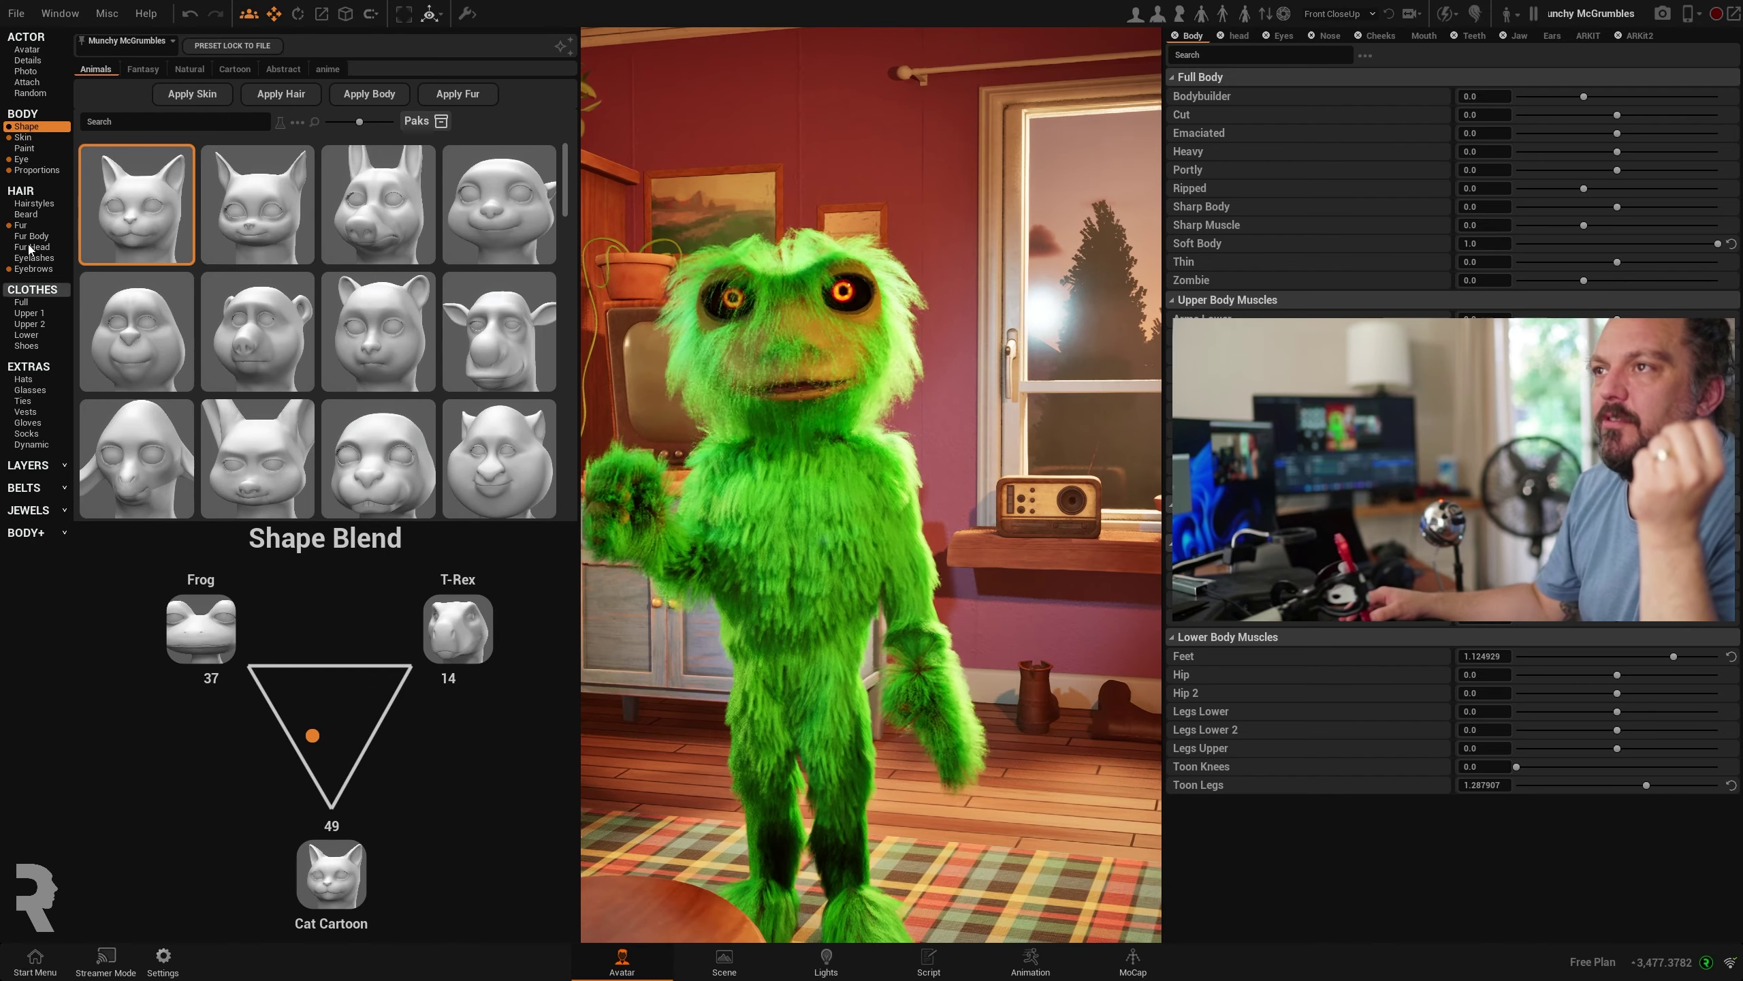
- Try the Strong 10 and Tall 05 body presets, then undo back to big-headed proportions
left_click(29, 172)
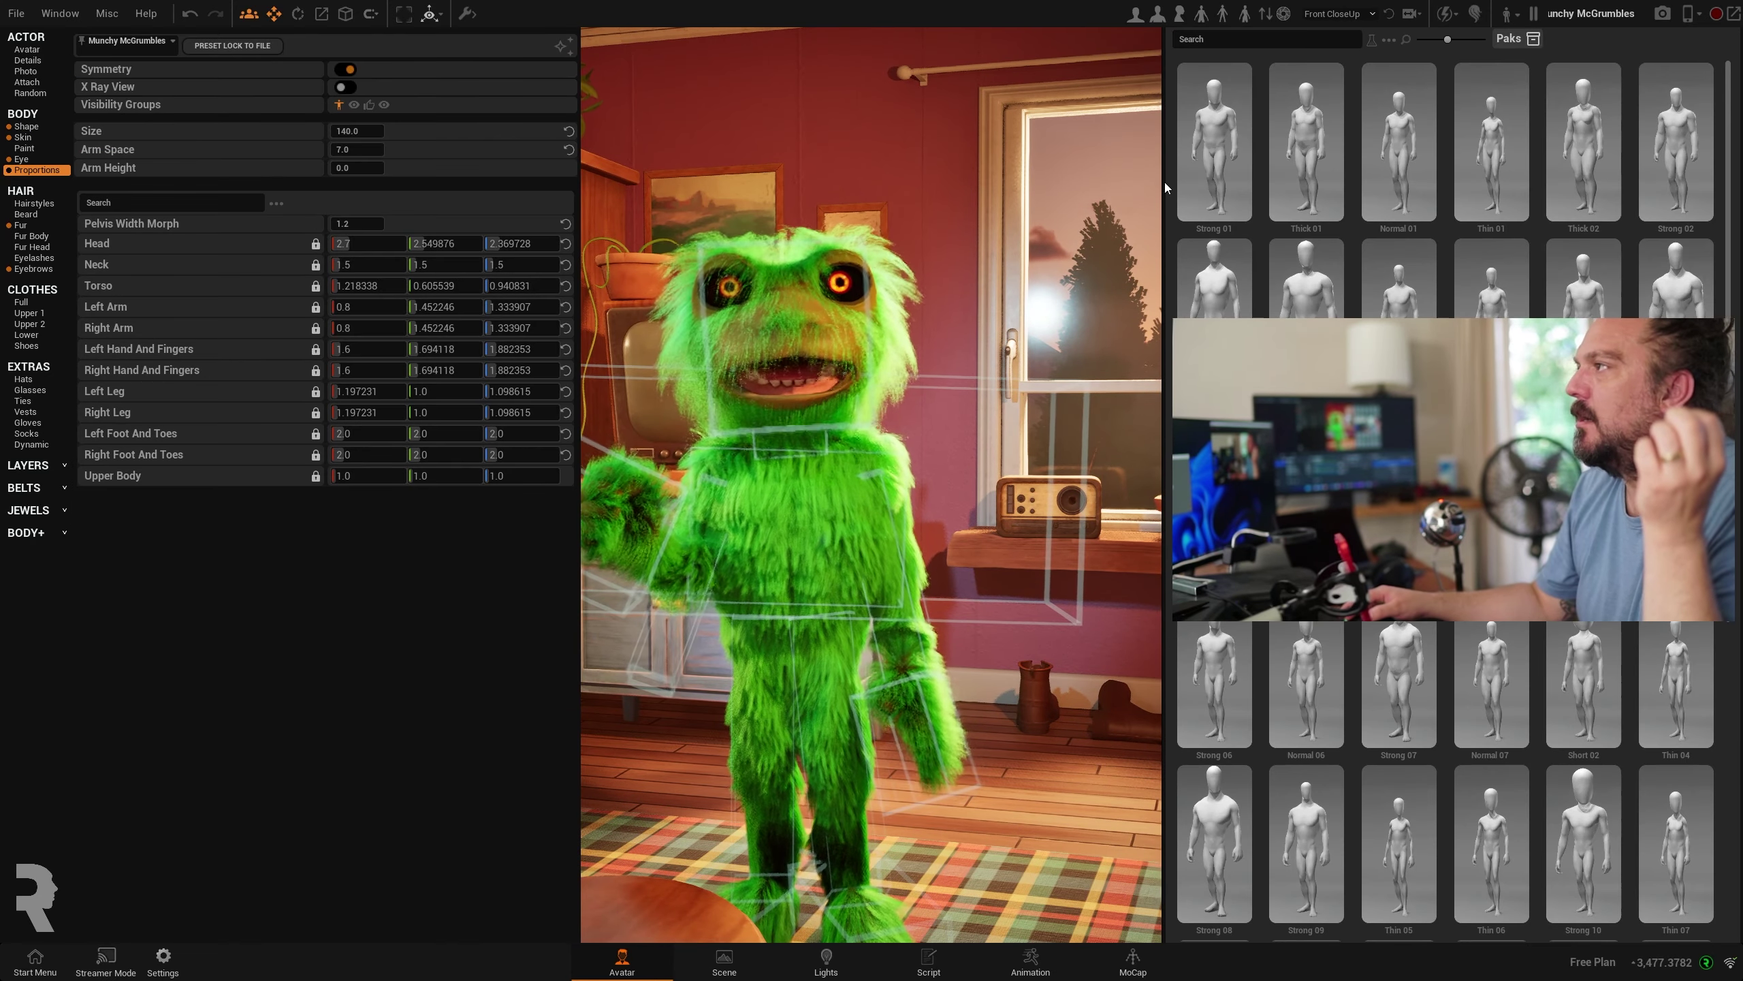
left_click(1398, 137)
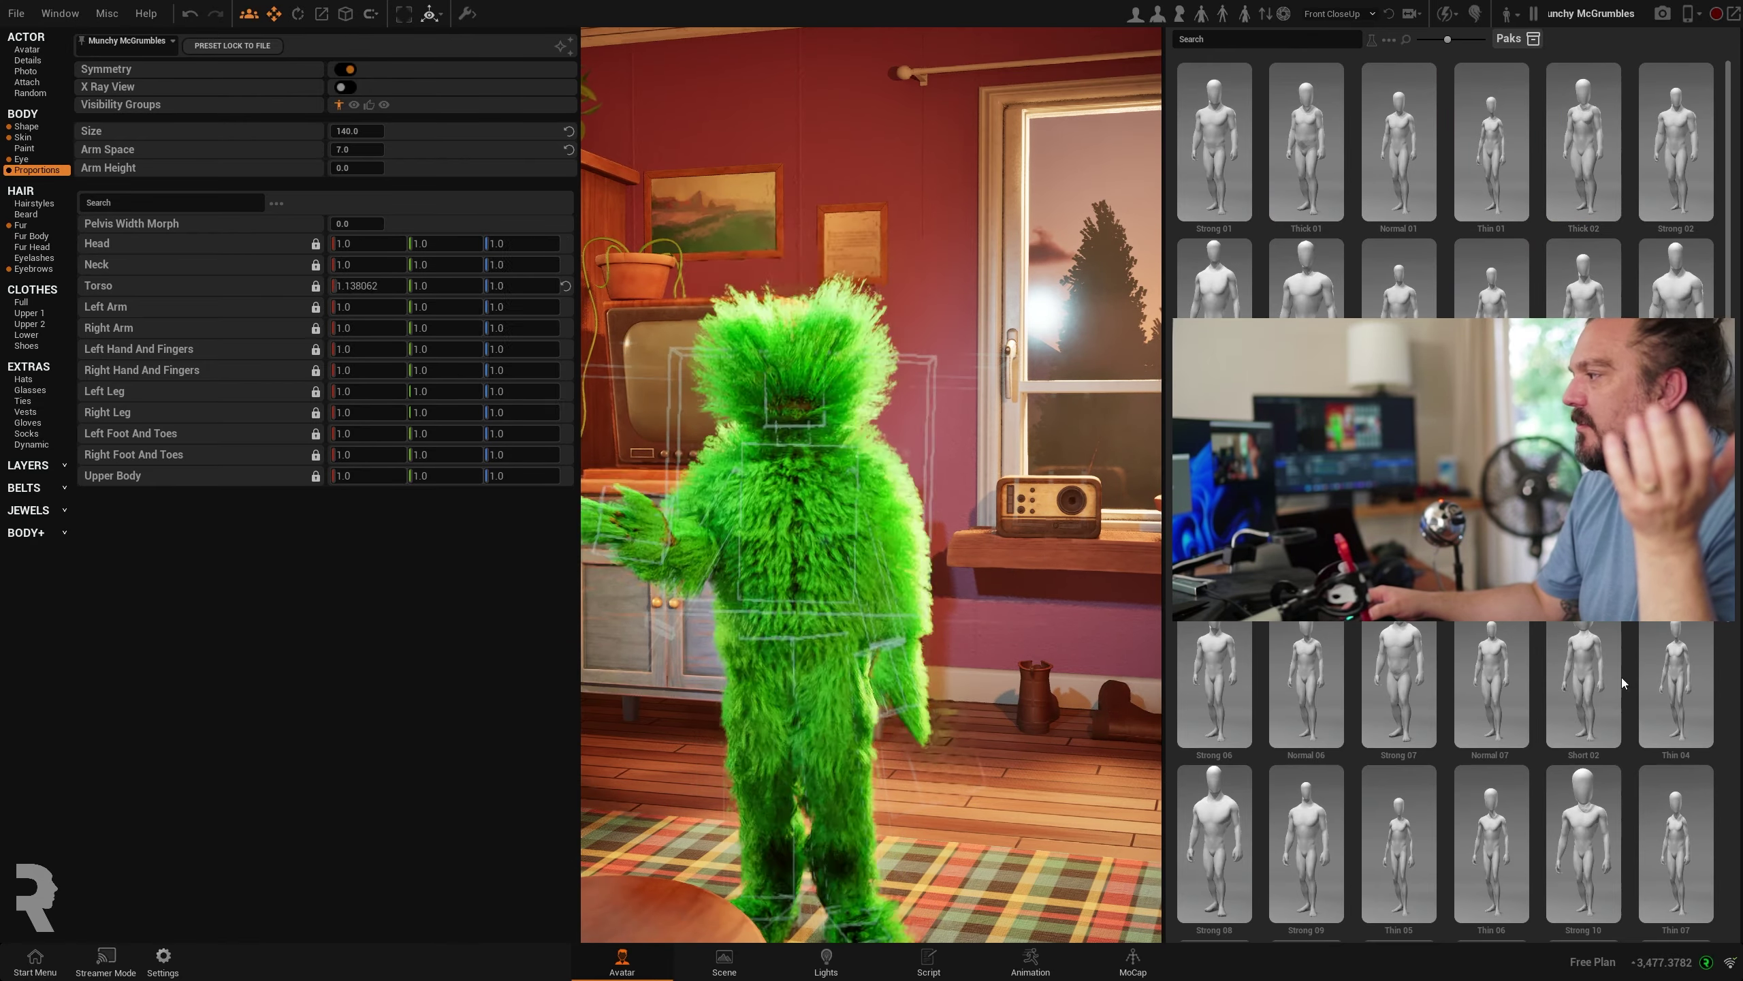
left_click(1603, 816)
left_click(1390, 701)
scroll(1391, 701, "down", 5)
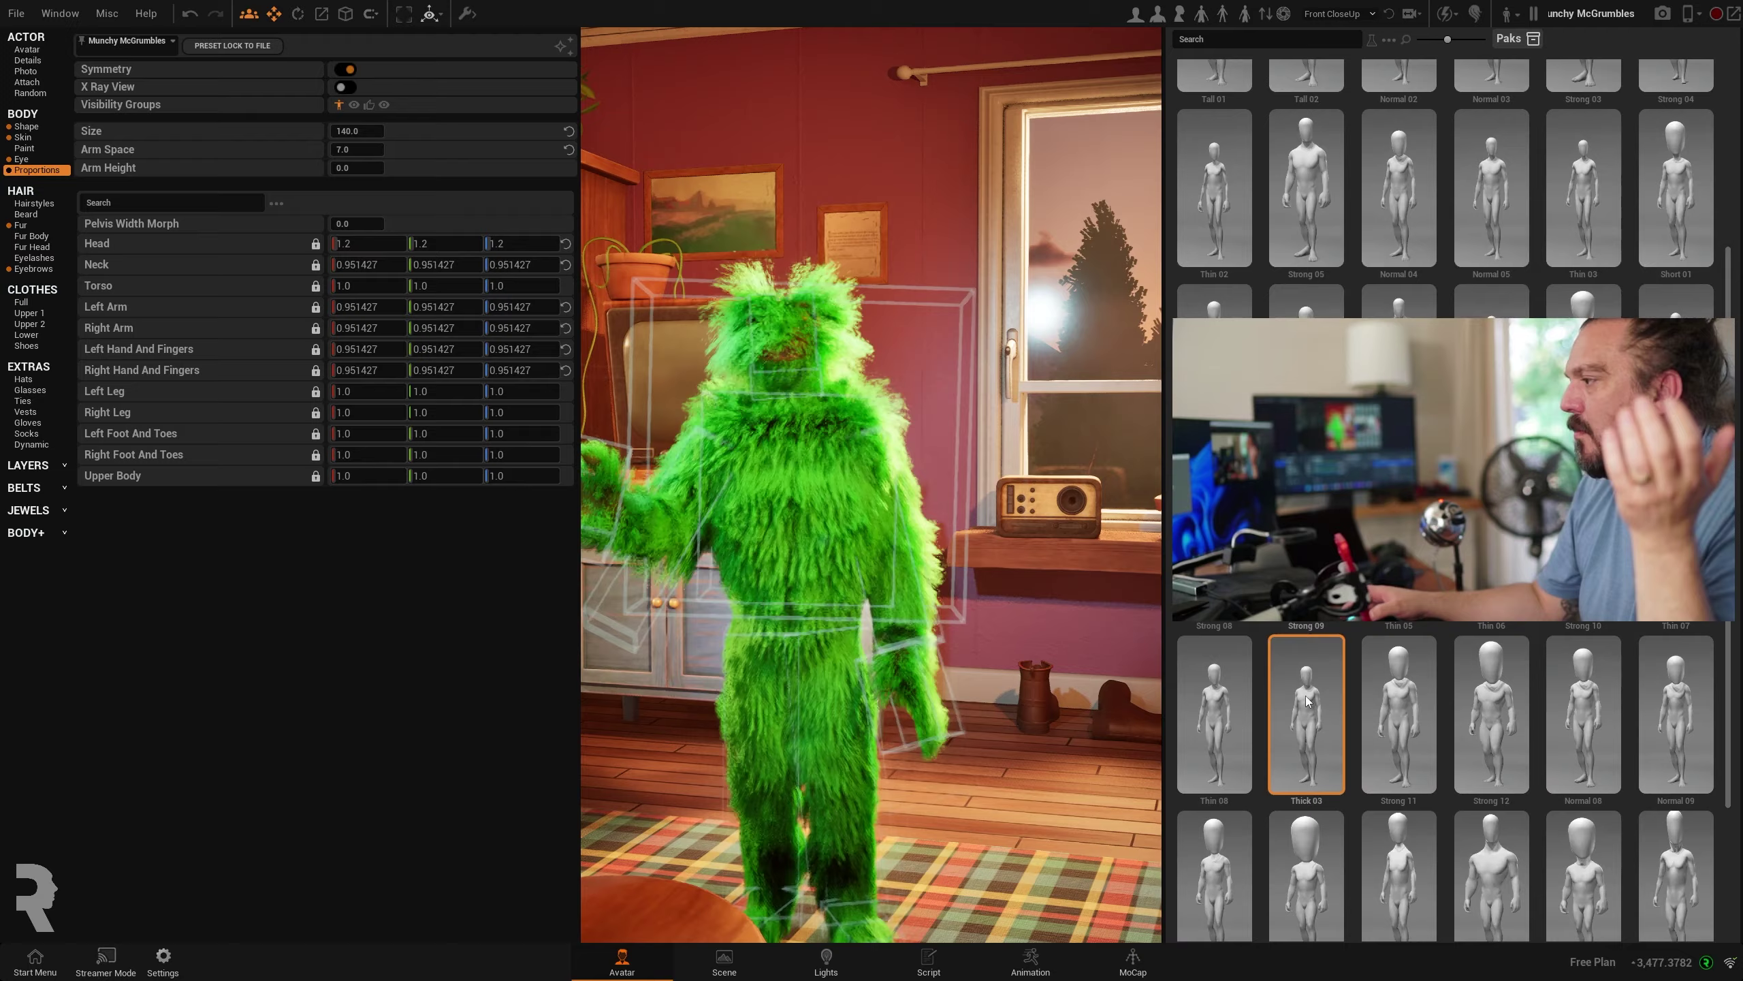
scroll(1517, 675, "down", 1)
left_click(1321, 851)
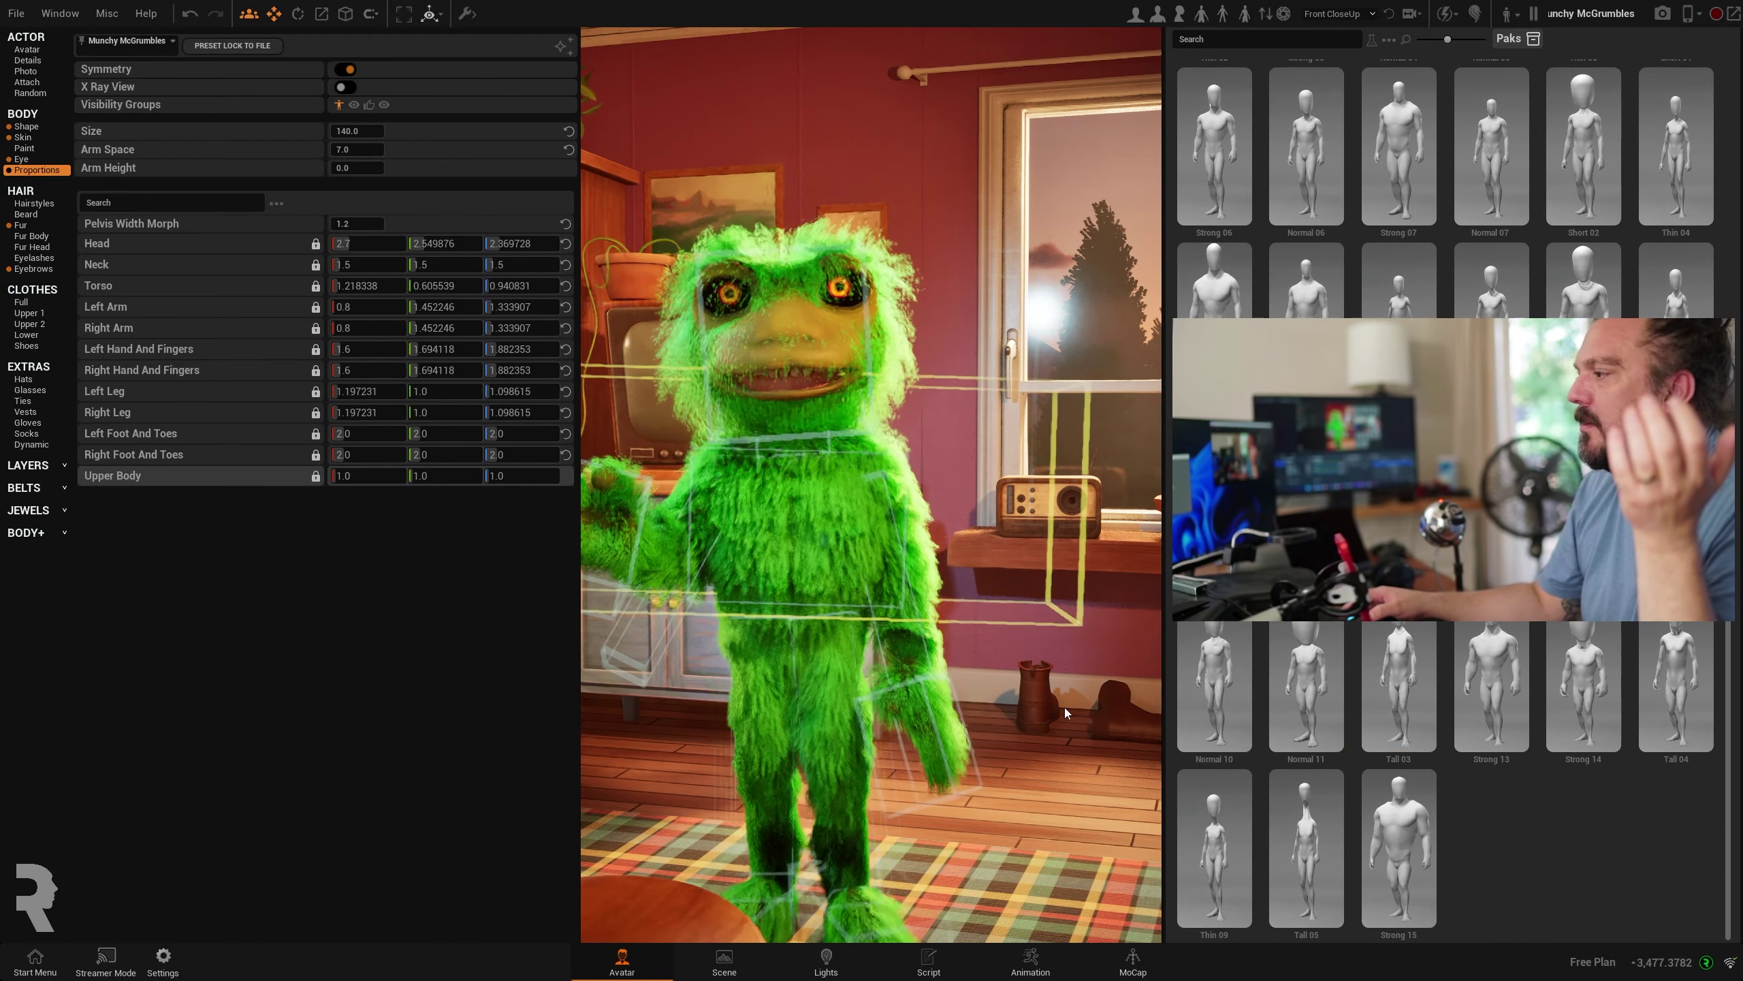
key("ctrl+z")
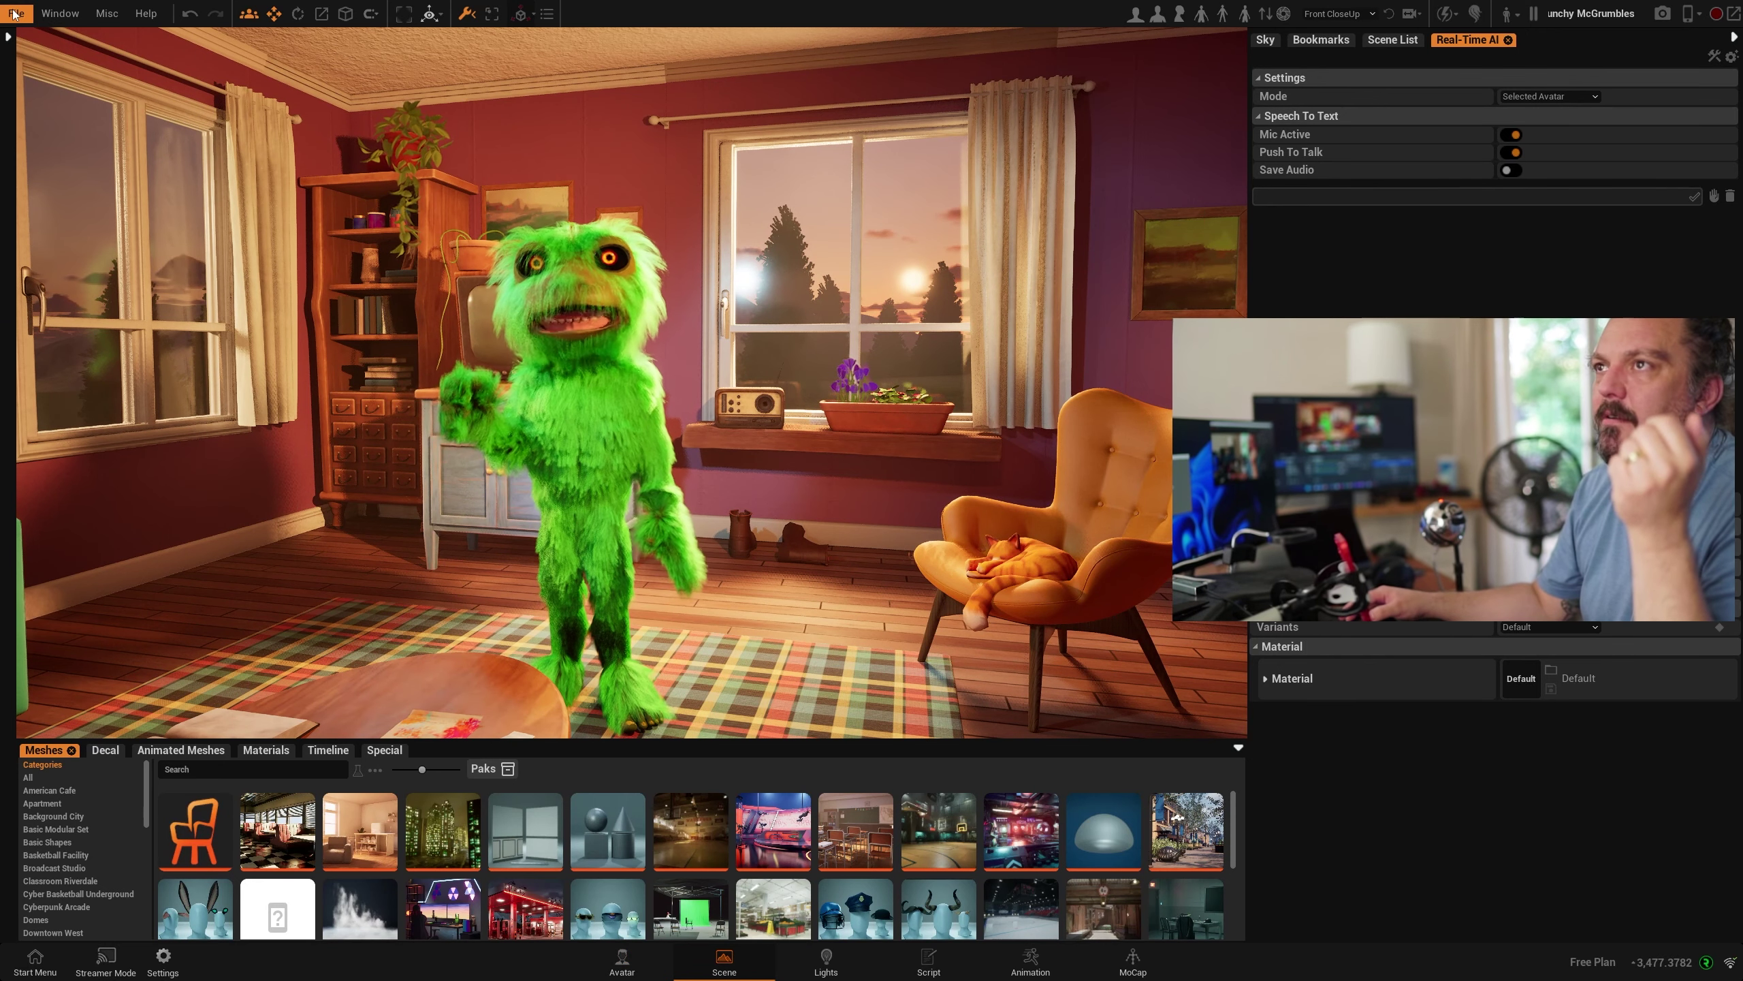
- Cycle through the Character light rig presets, from M1 Dual Color to M14 Window
left_click(15, 13)
left_click(52, 215)
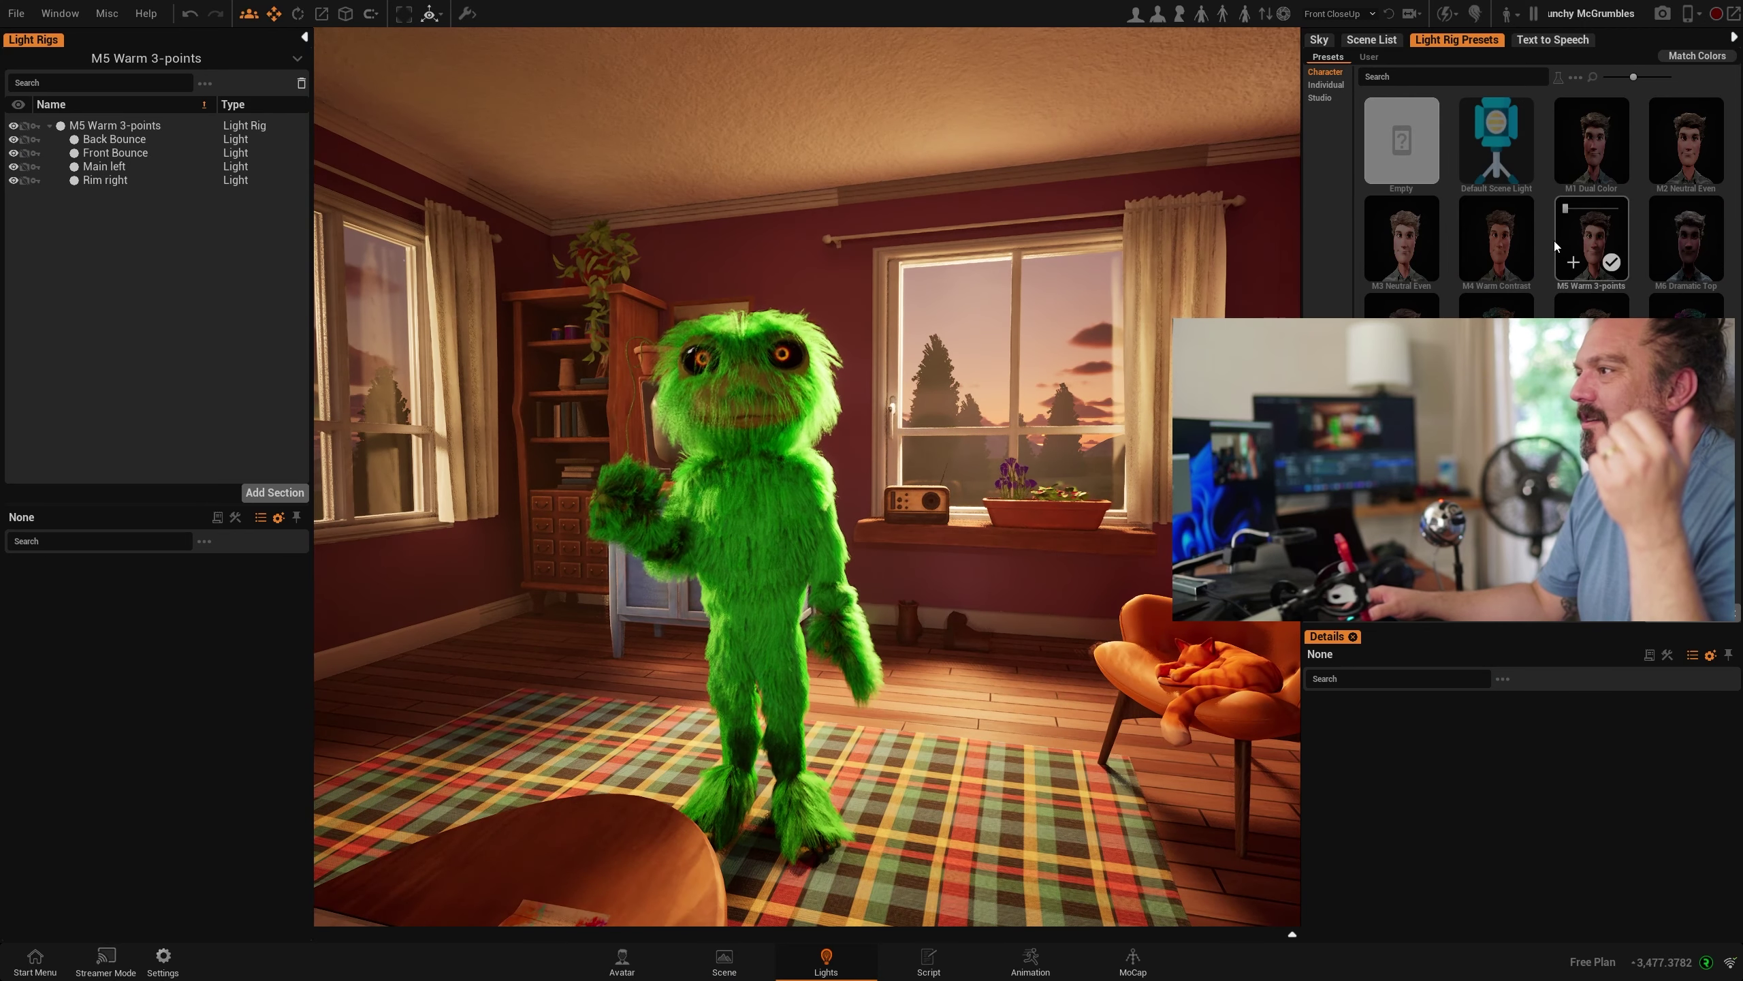
left_click(1601, 115)
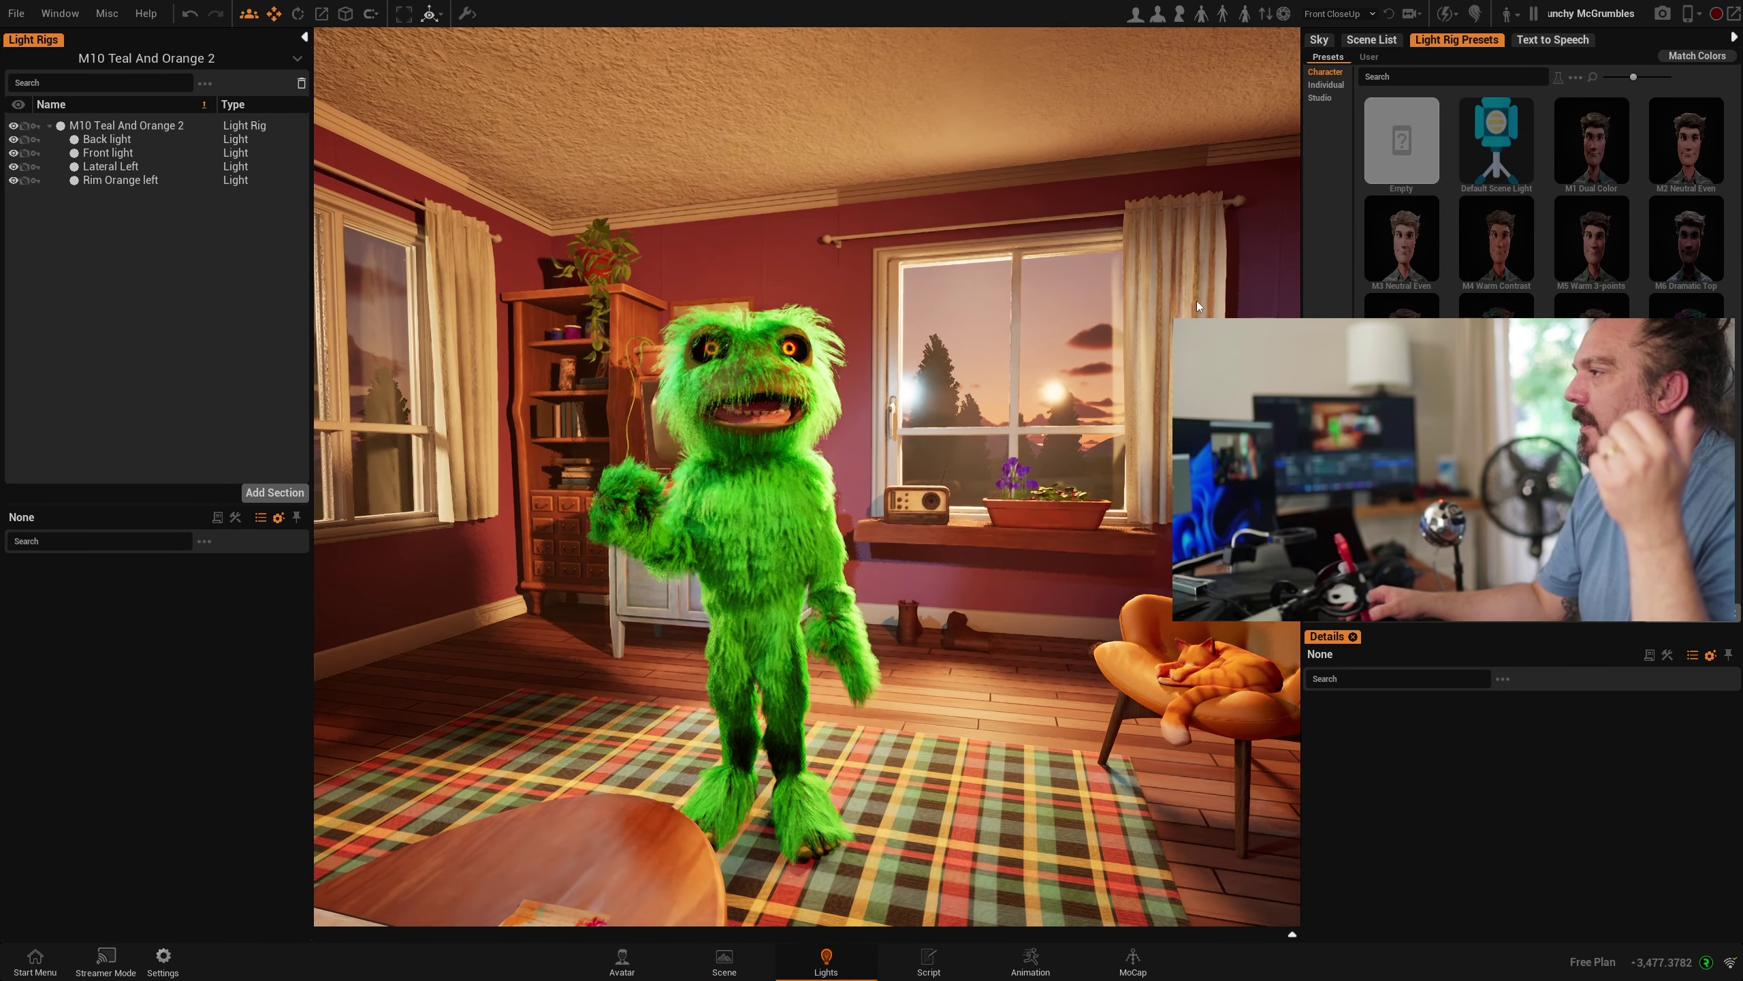
left_click(1591, 307)
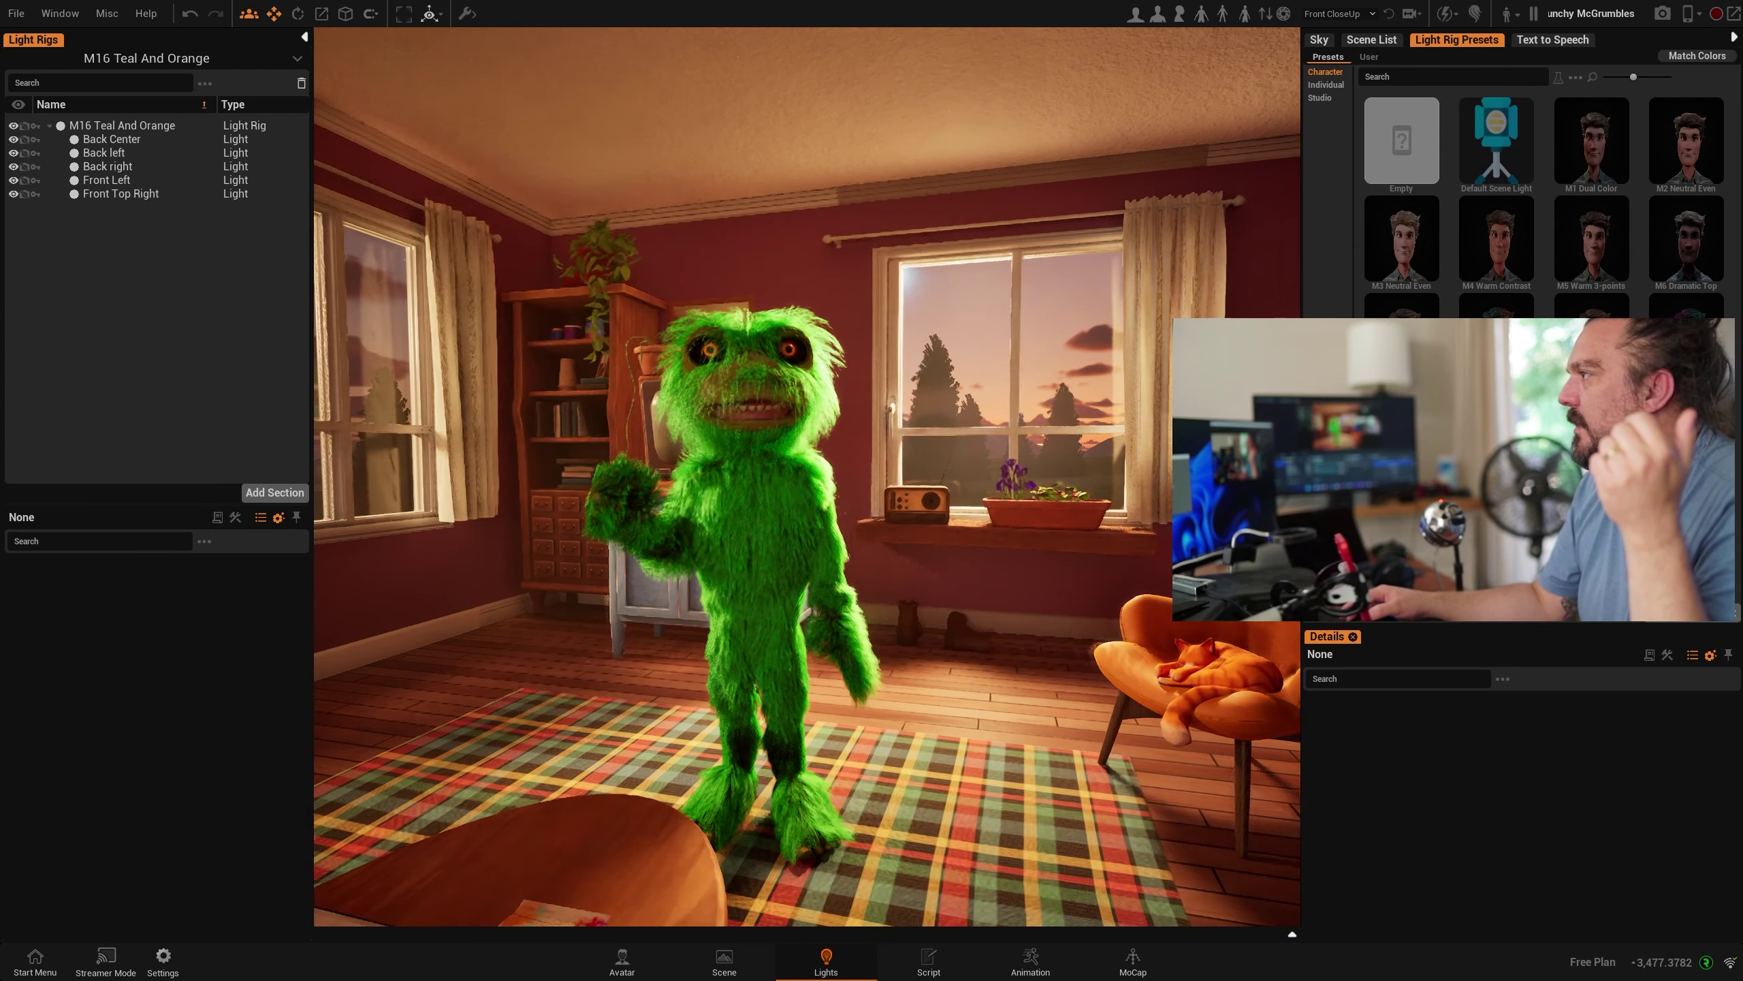
left_click(1686, 336)
left_click(1402, 434)
left_click(1496, 435)
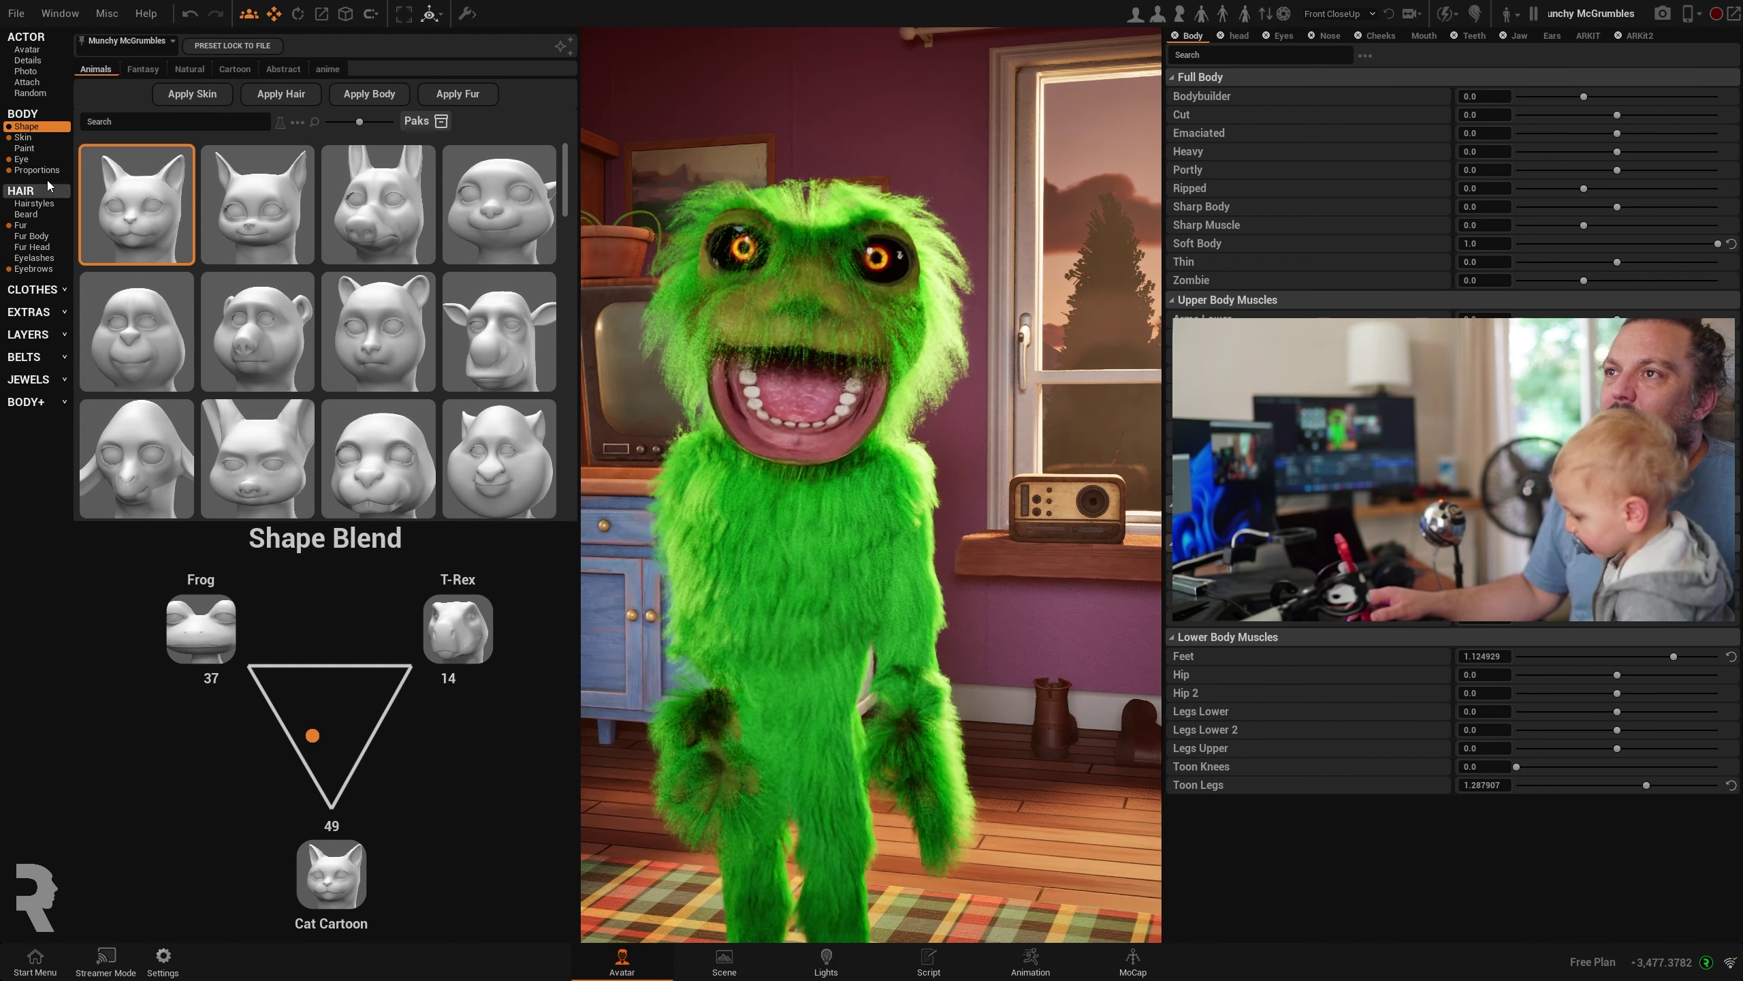
- Apply the purple eye preset from the Cartoon eye tab
left_click(48, 163)
scroll(451, 568, "down", 2)
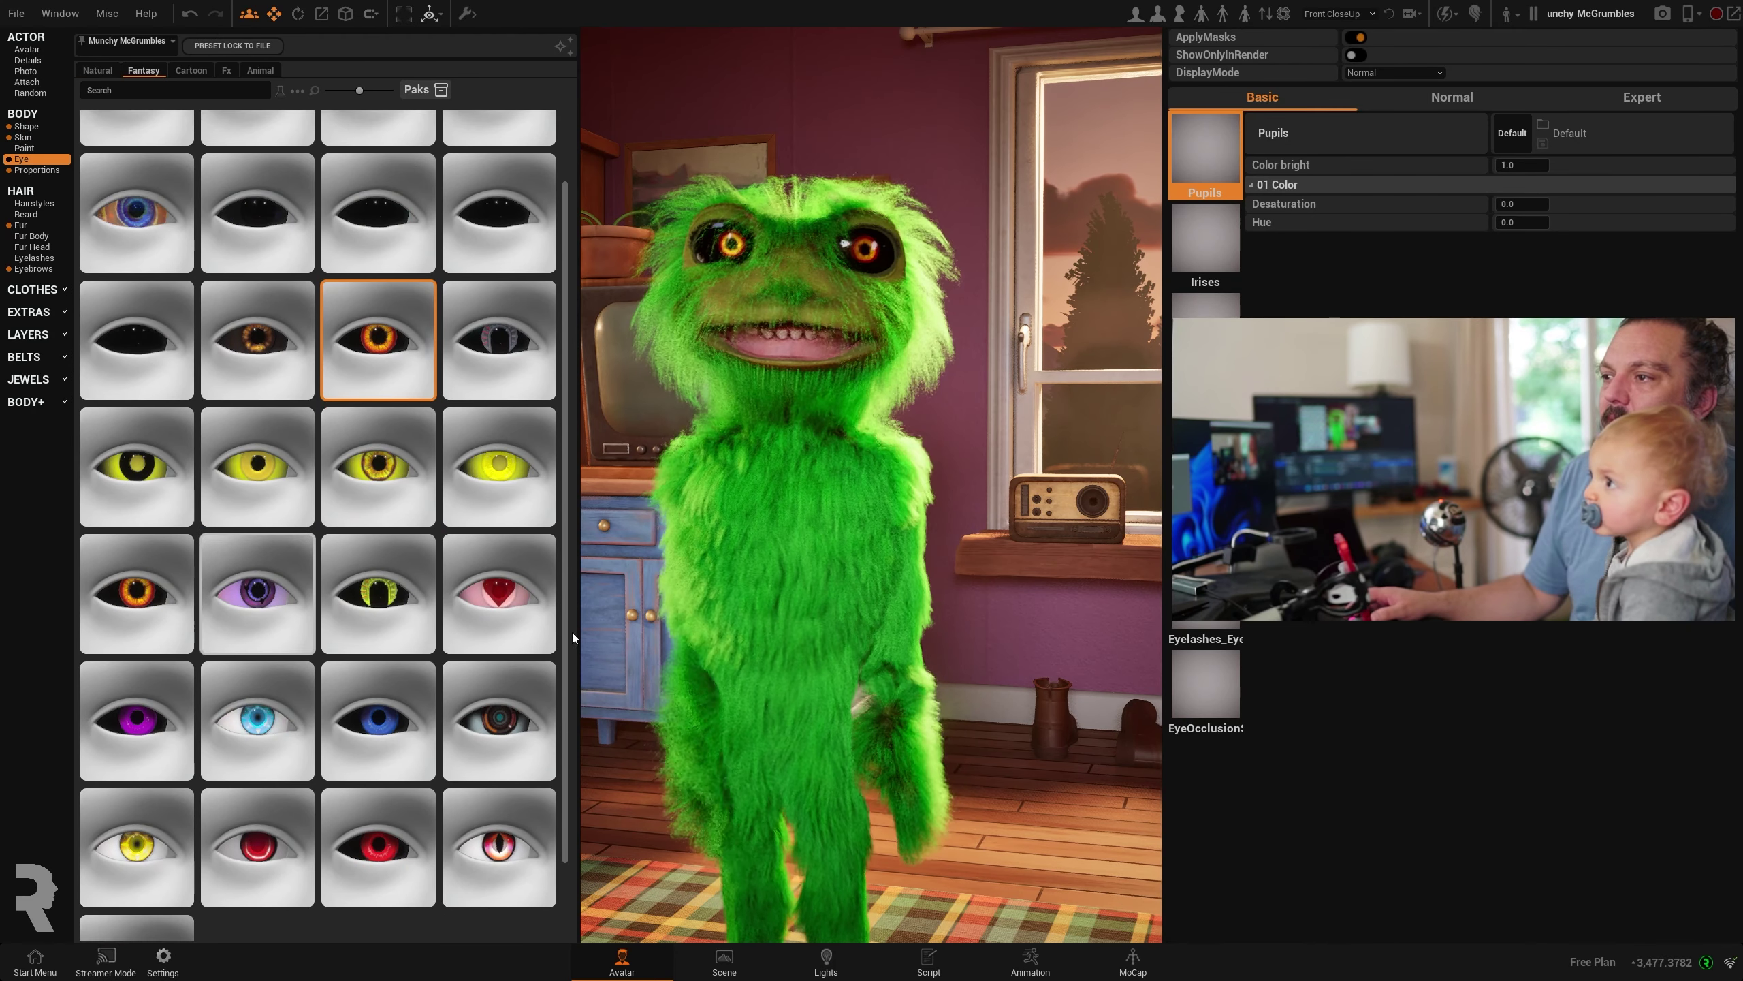
scroll(308, 117, "up", 2)
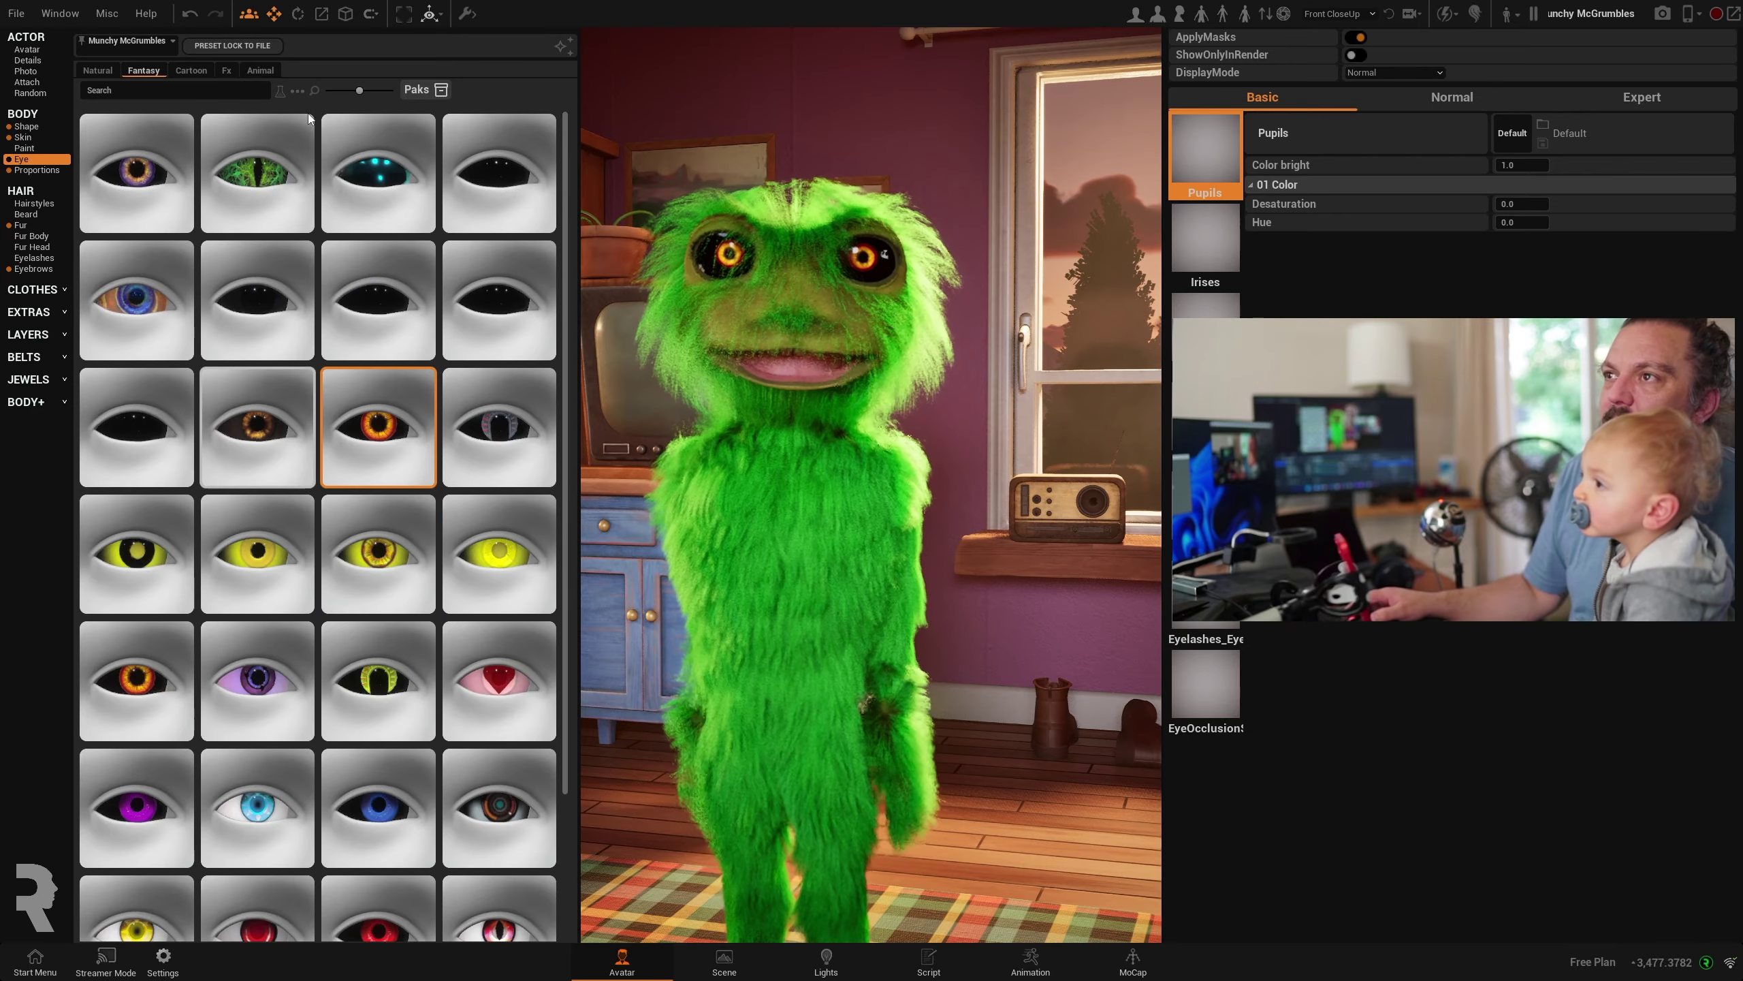
left_click(192, 69)
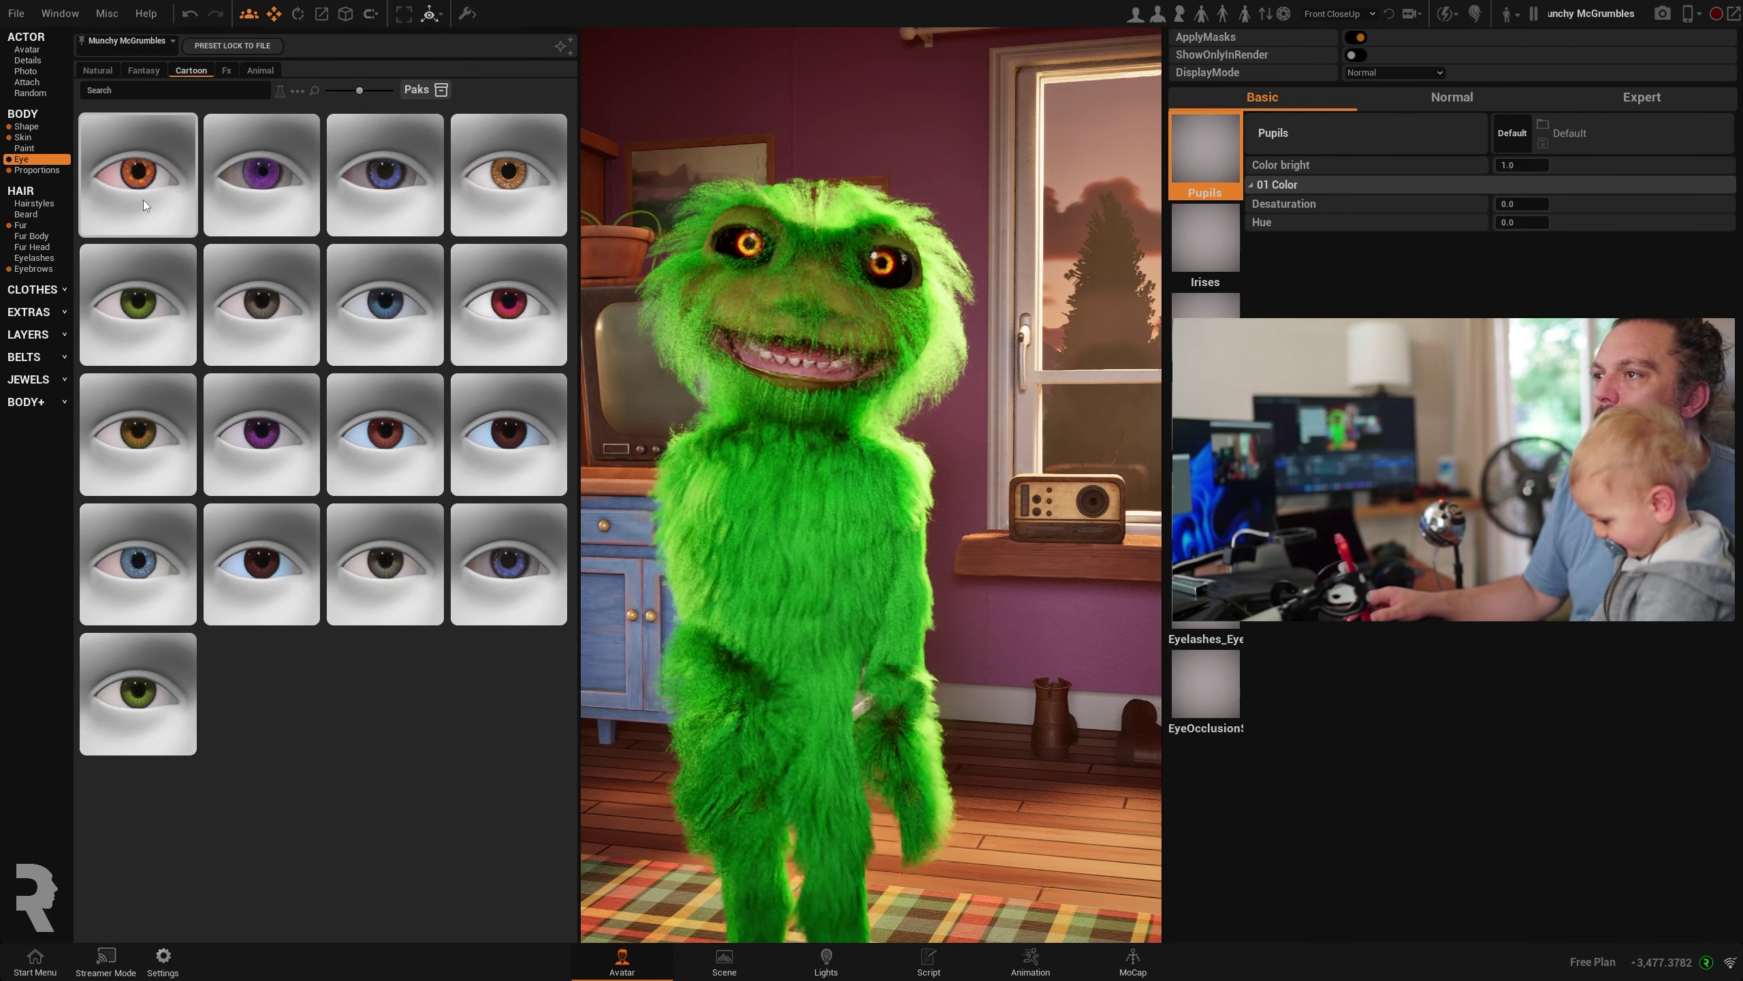
left_click(258, 443)
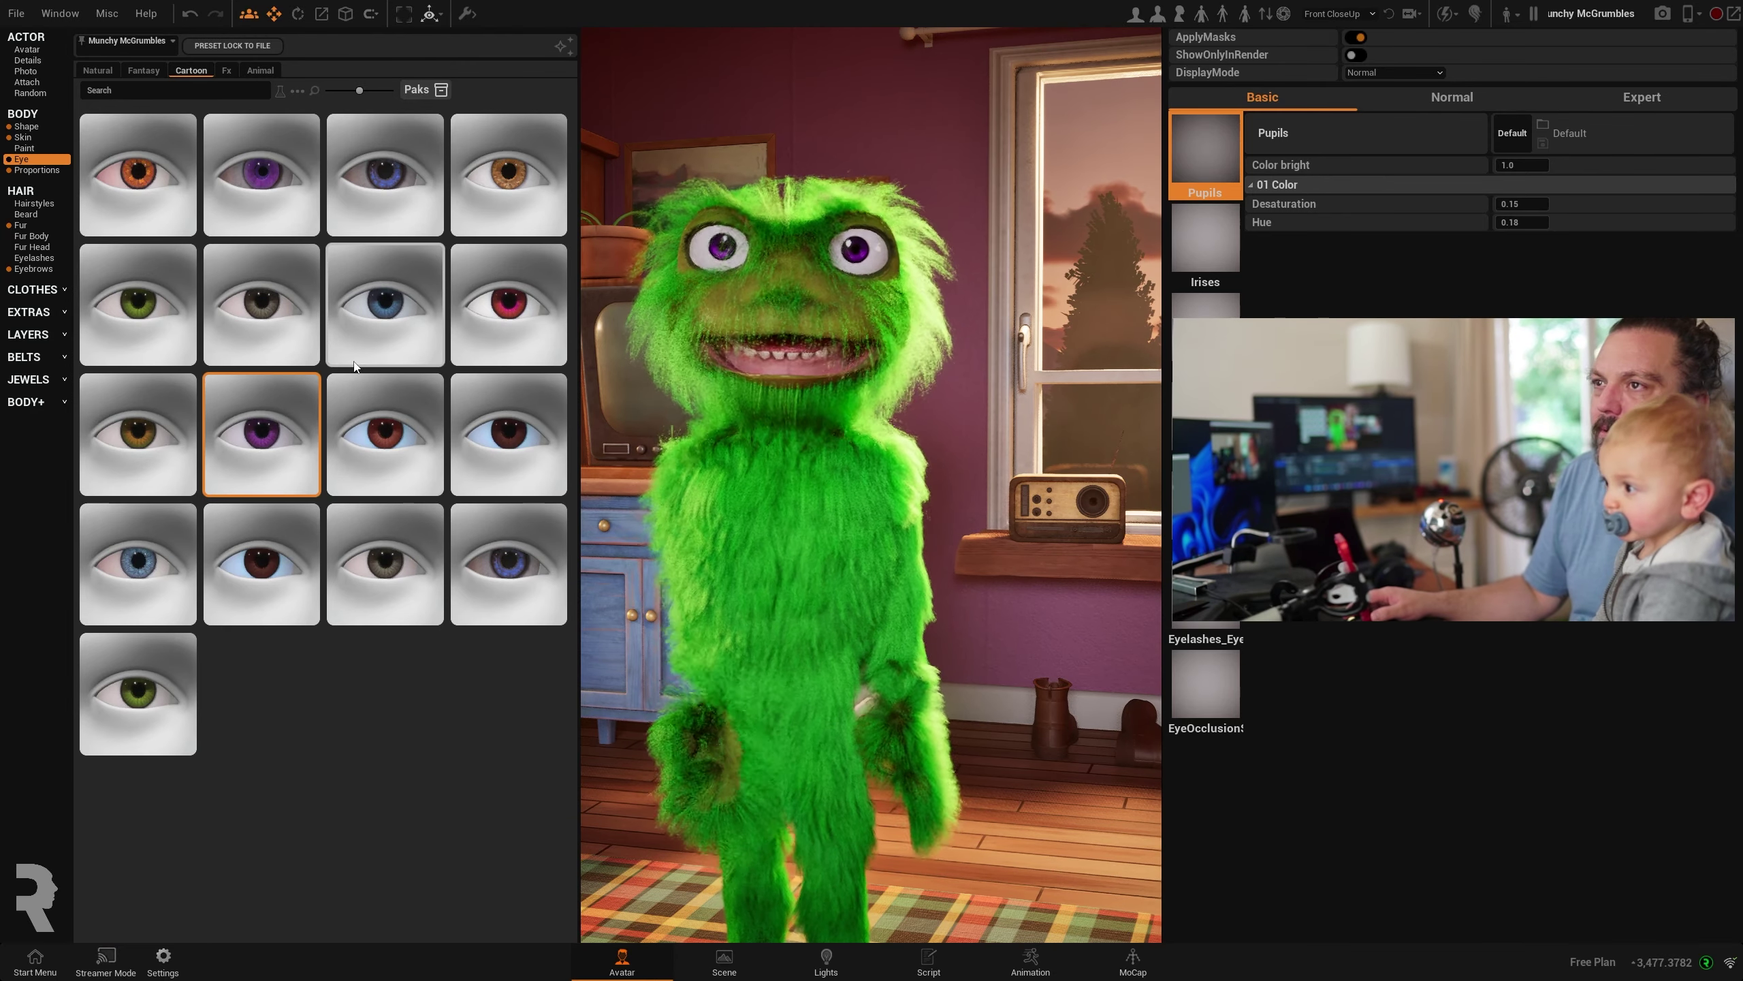
left_click(34, 203)
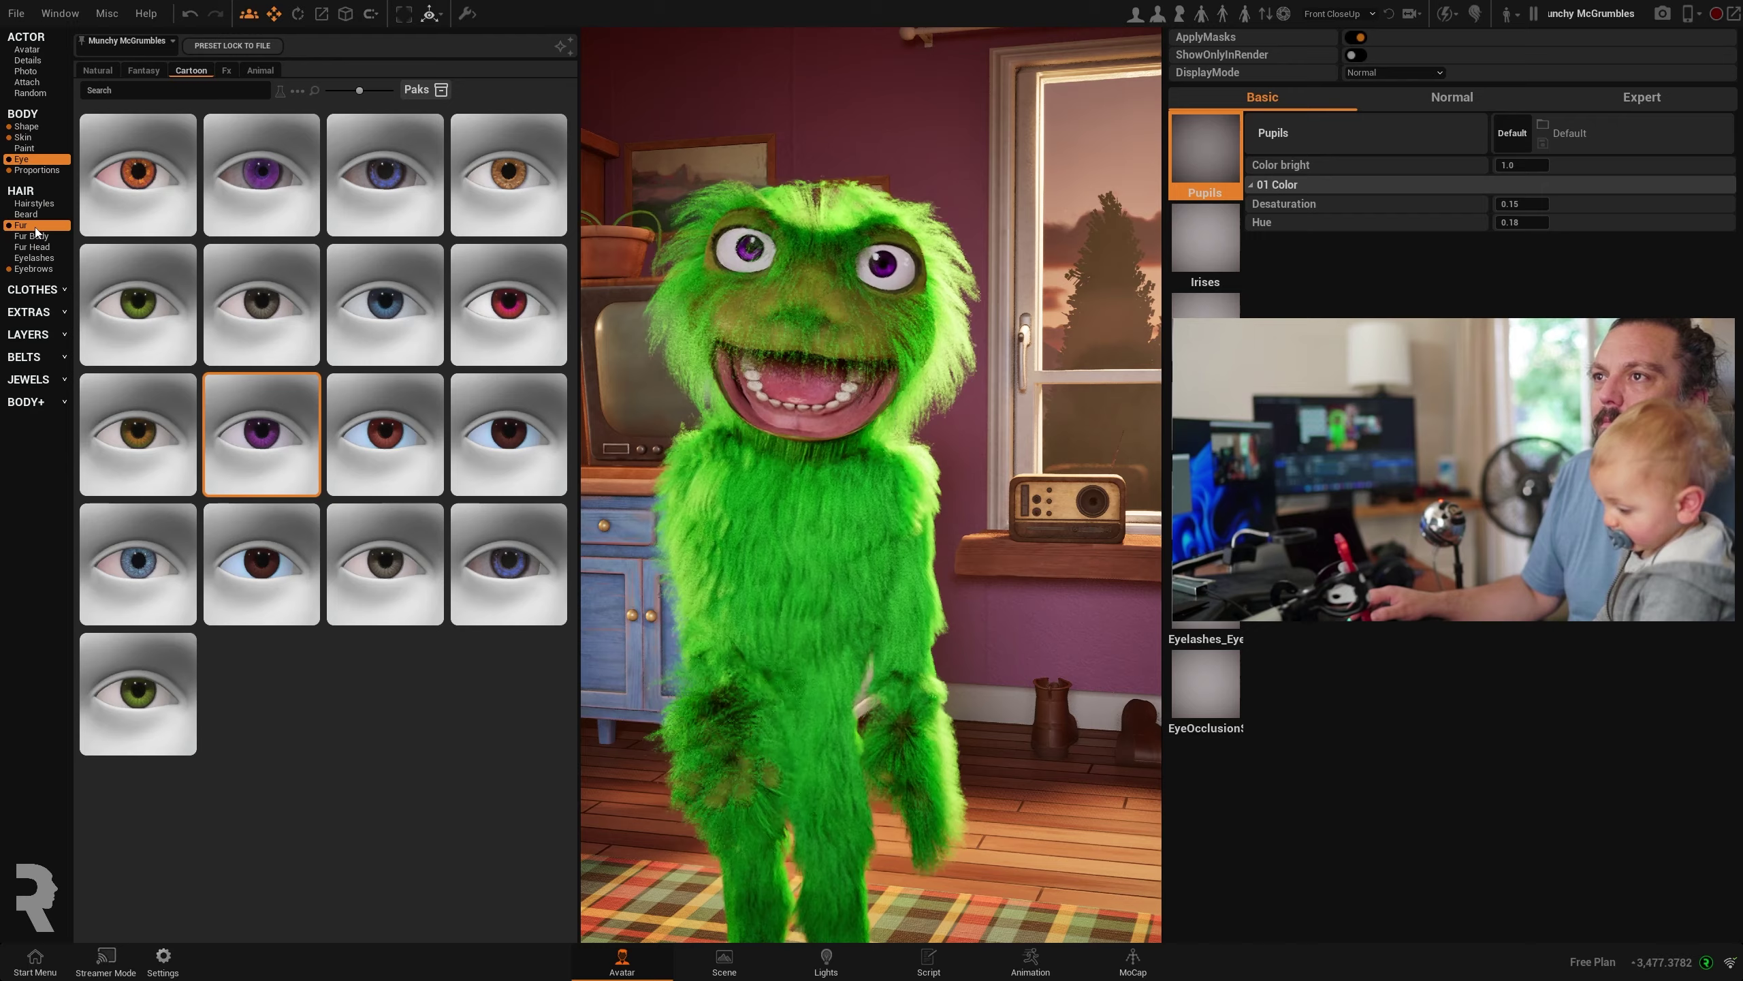
left_click(41, 237)
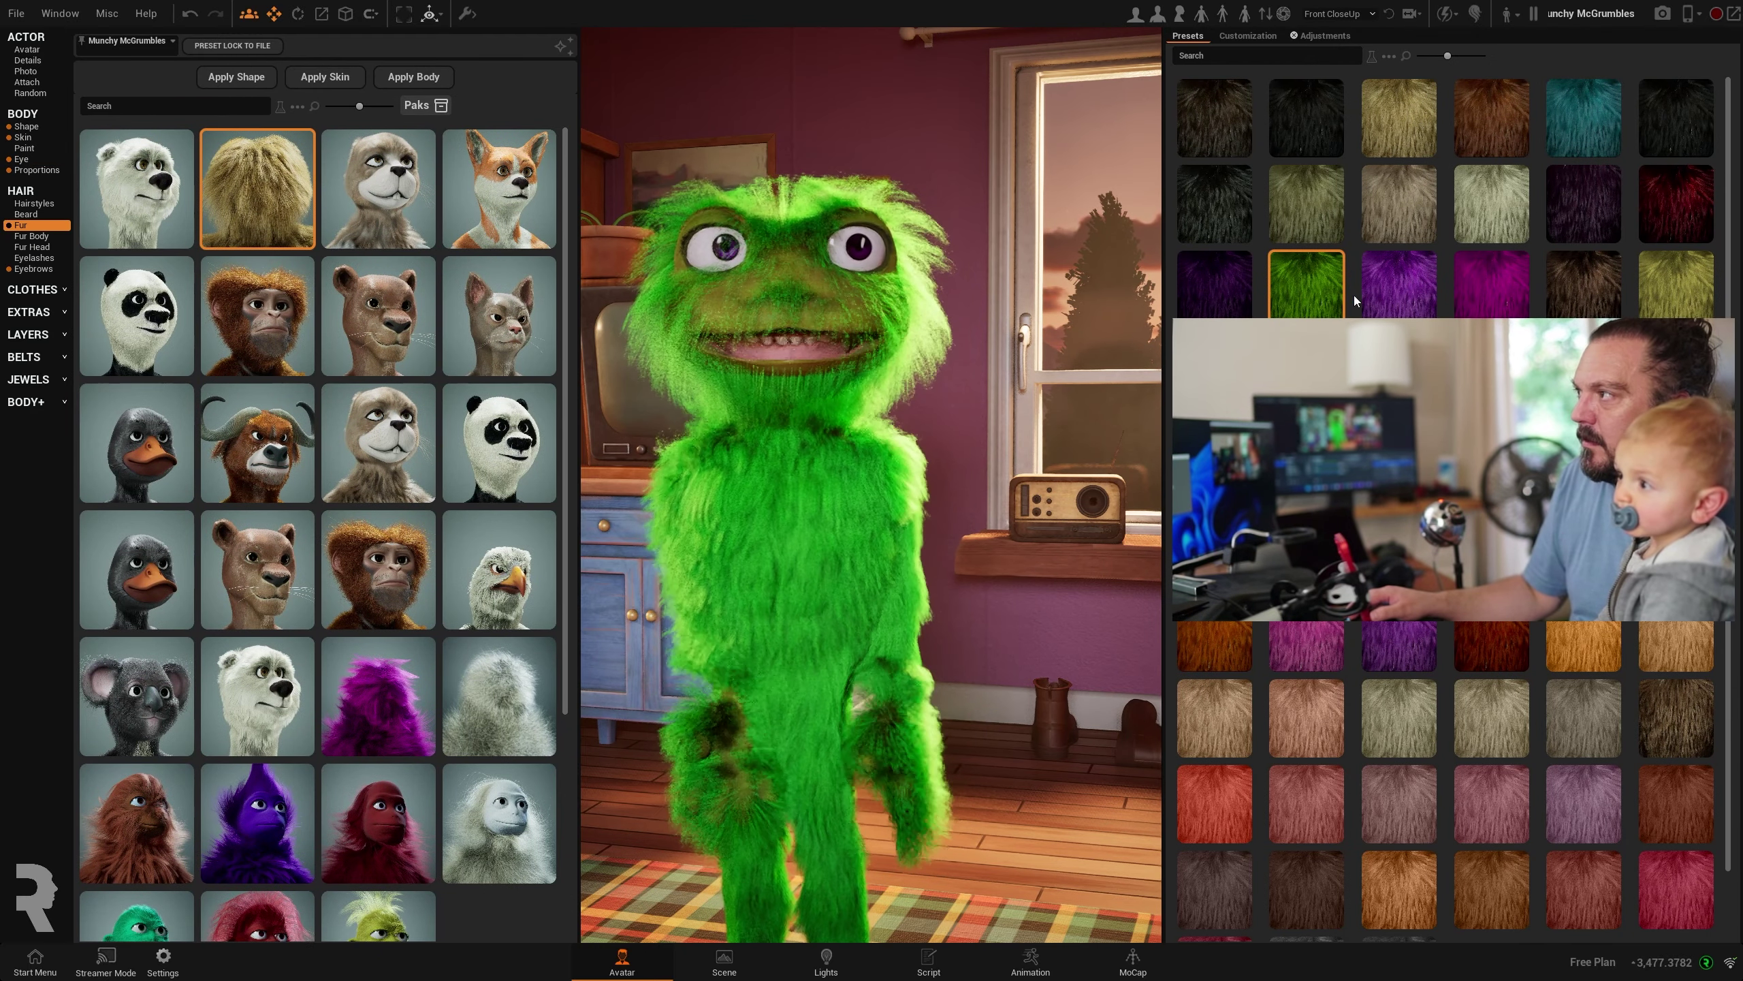
- Swap the green fur for the vivid magenta-purple fur swatch
left_click(1398, 283)
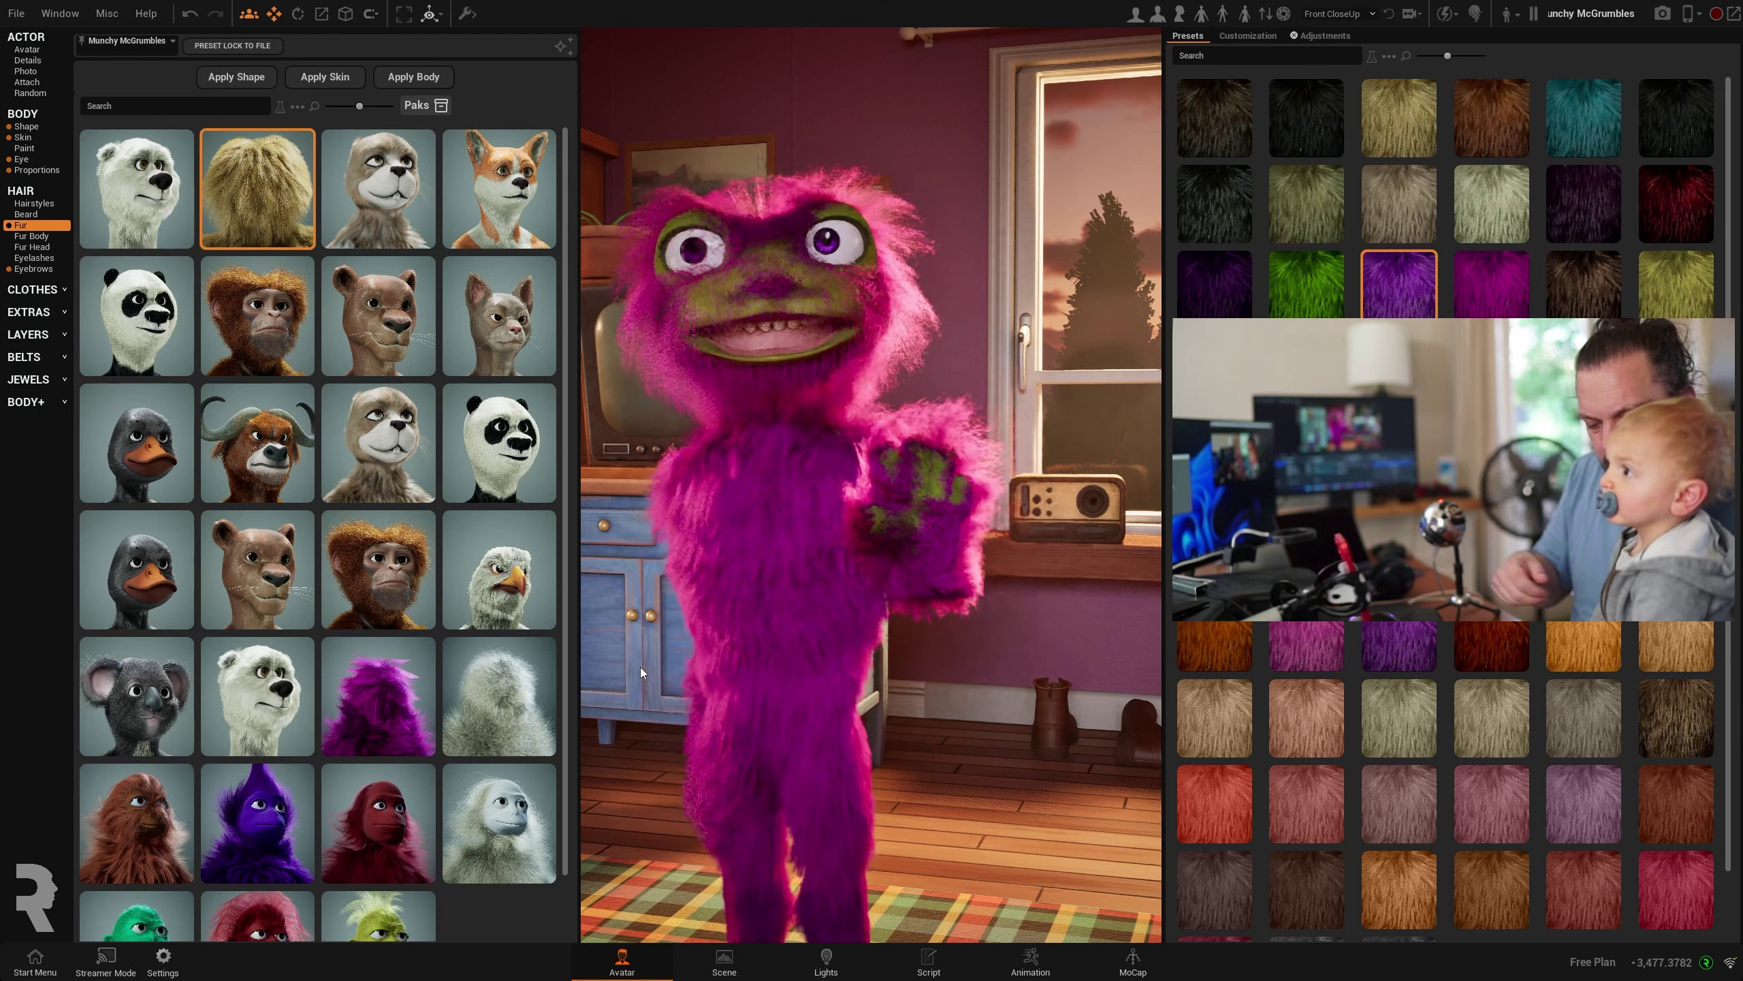
left_click(31, 236)
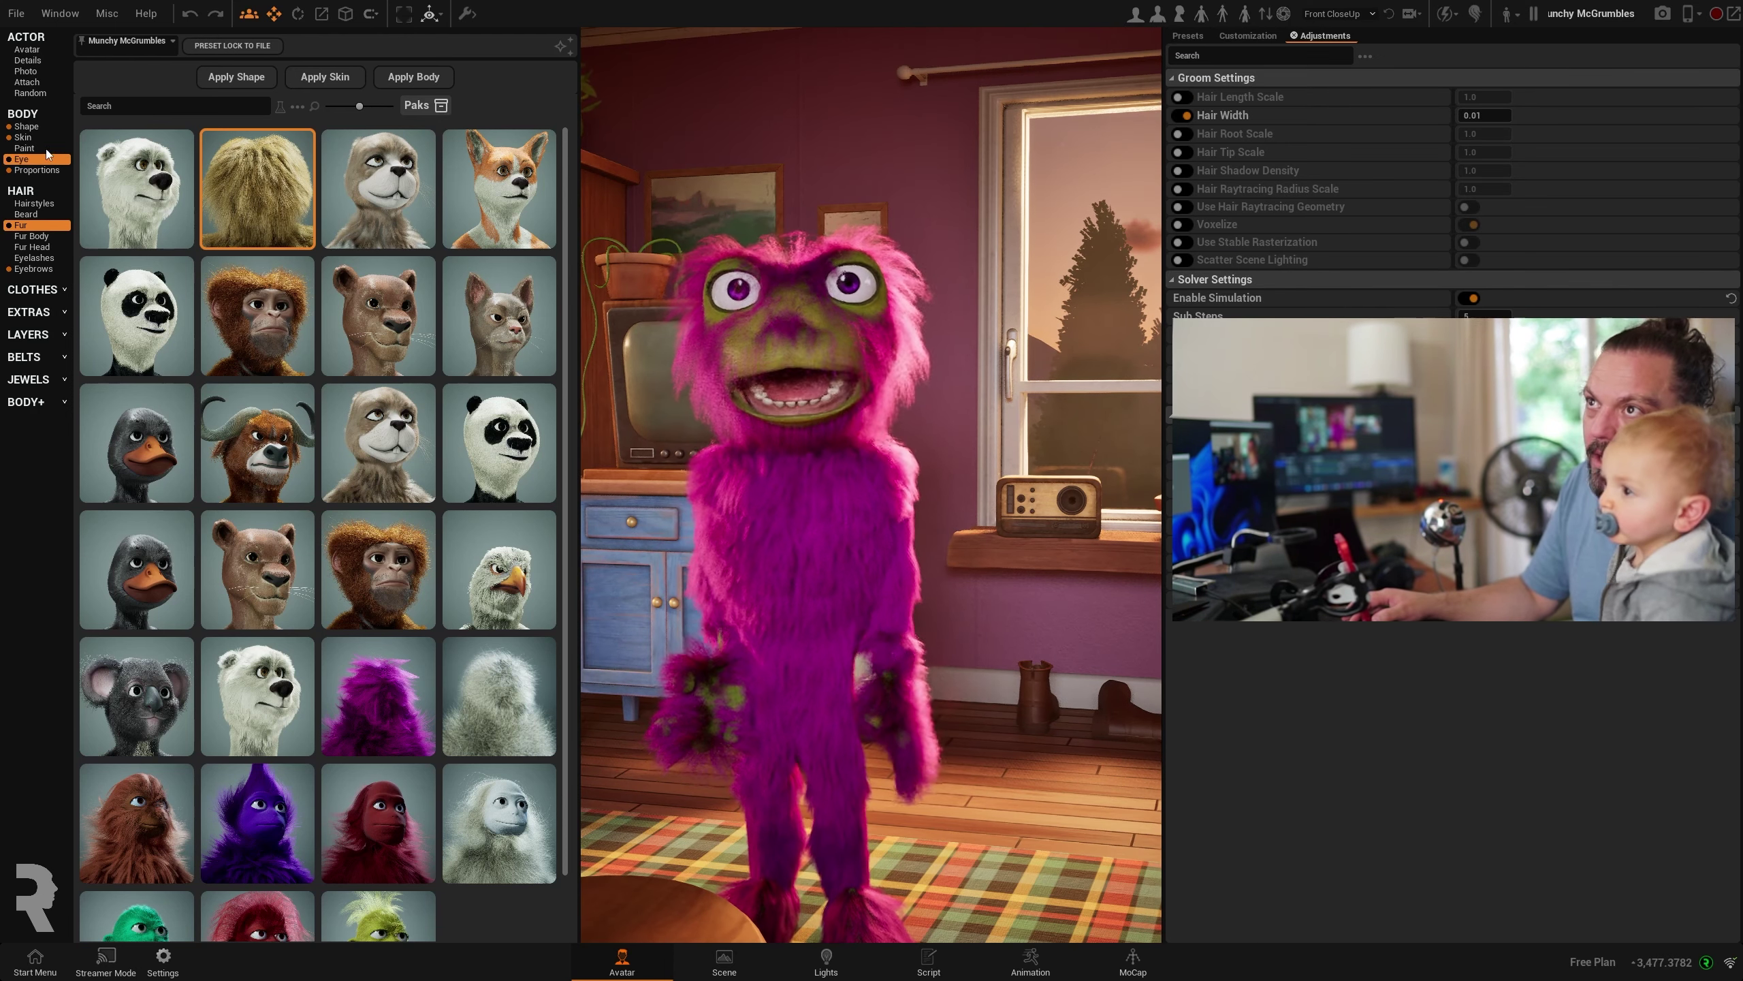
left_click(22, 137)
- Pick a magenta Skintone in the Color Picker so the face matches the fur
scroll(287, 230, "up", 1)
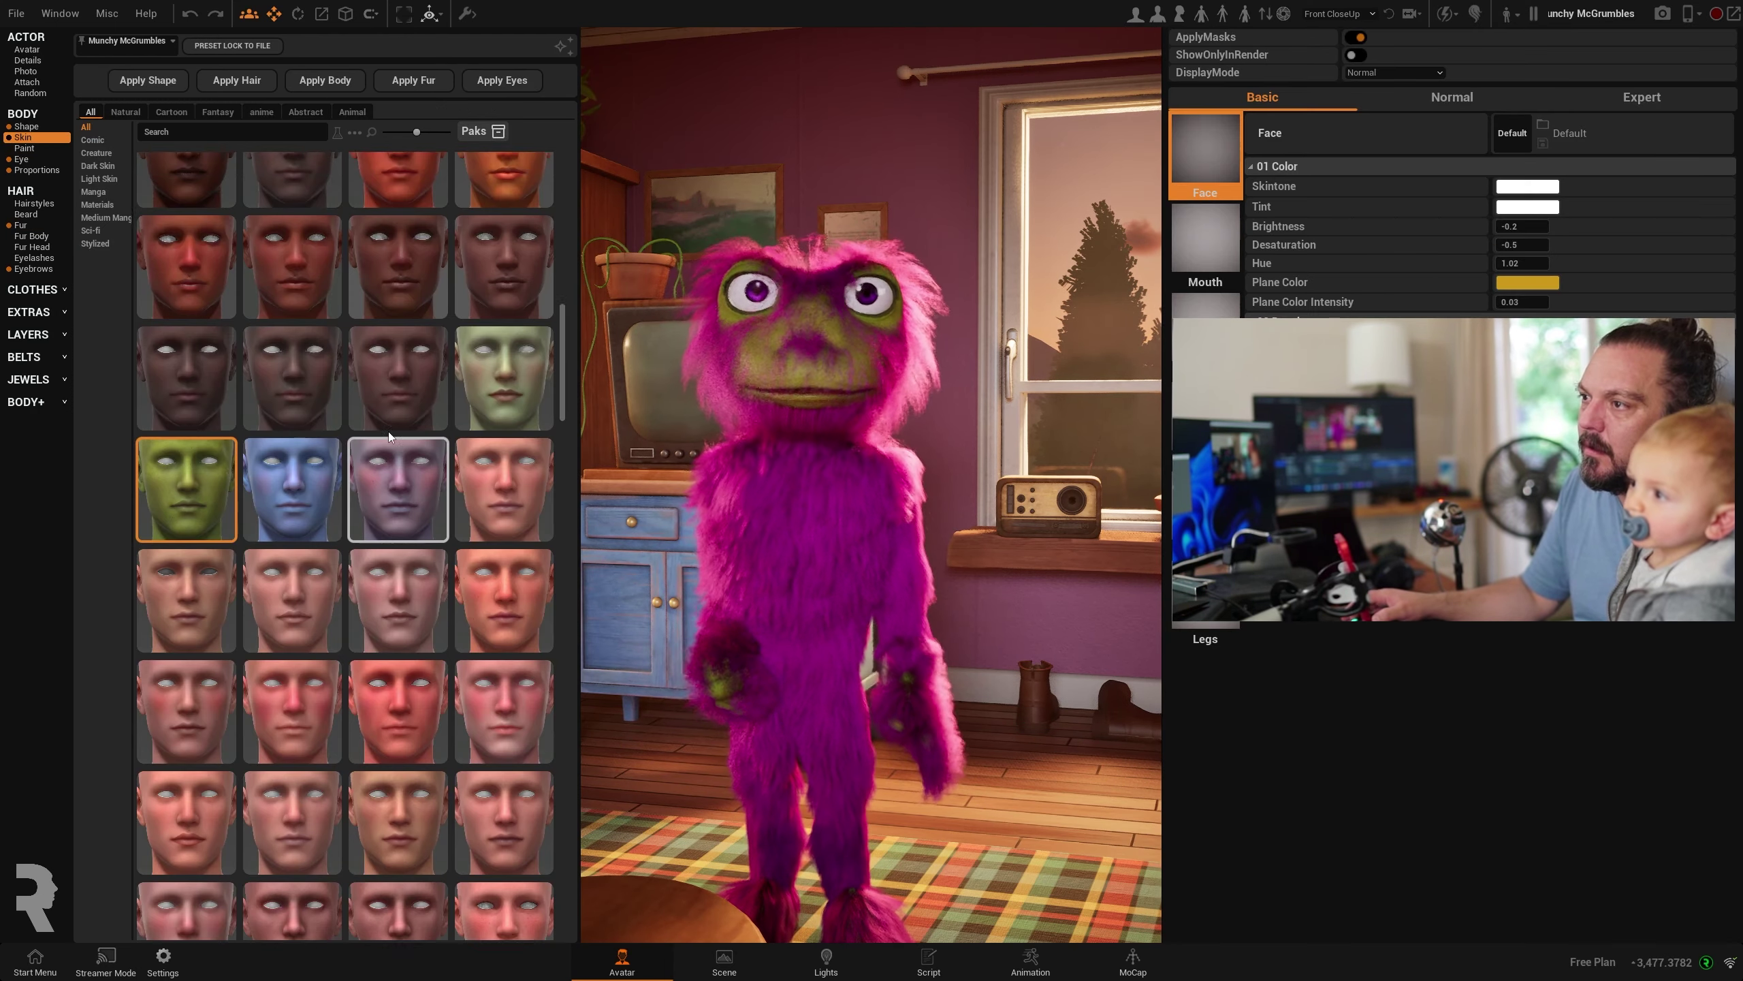
scroll(287, 230, "up", 1)
scroll(287, 230, "up", 1)
scroll(697, 511, "up", 5)
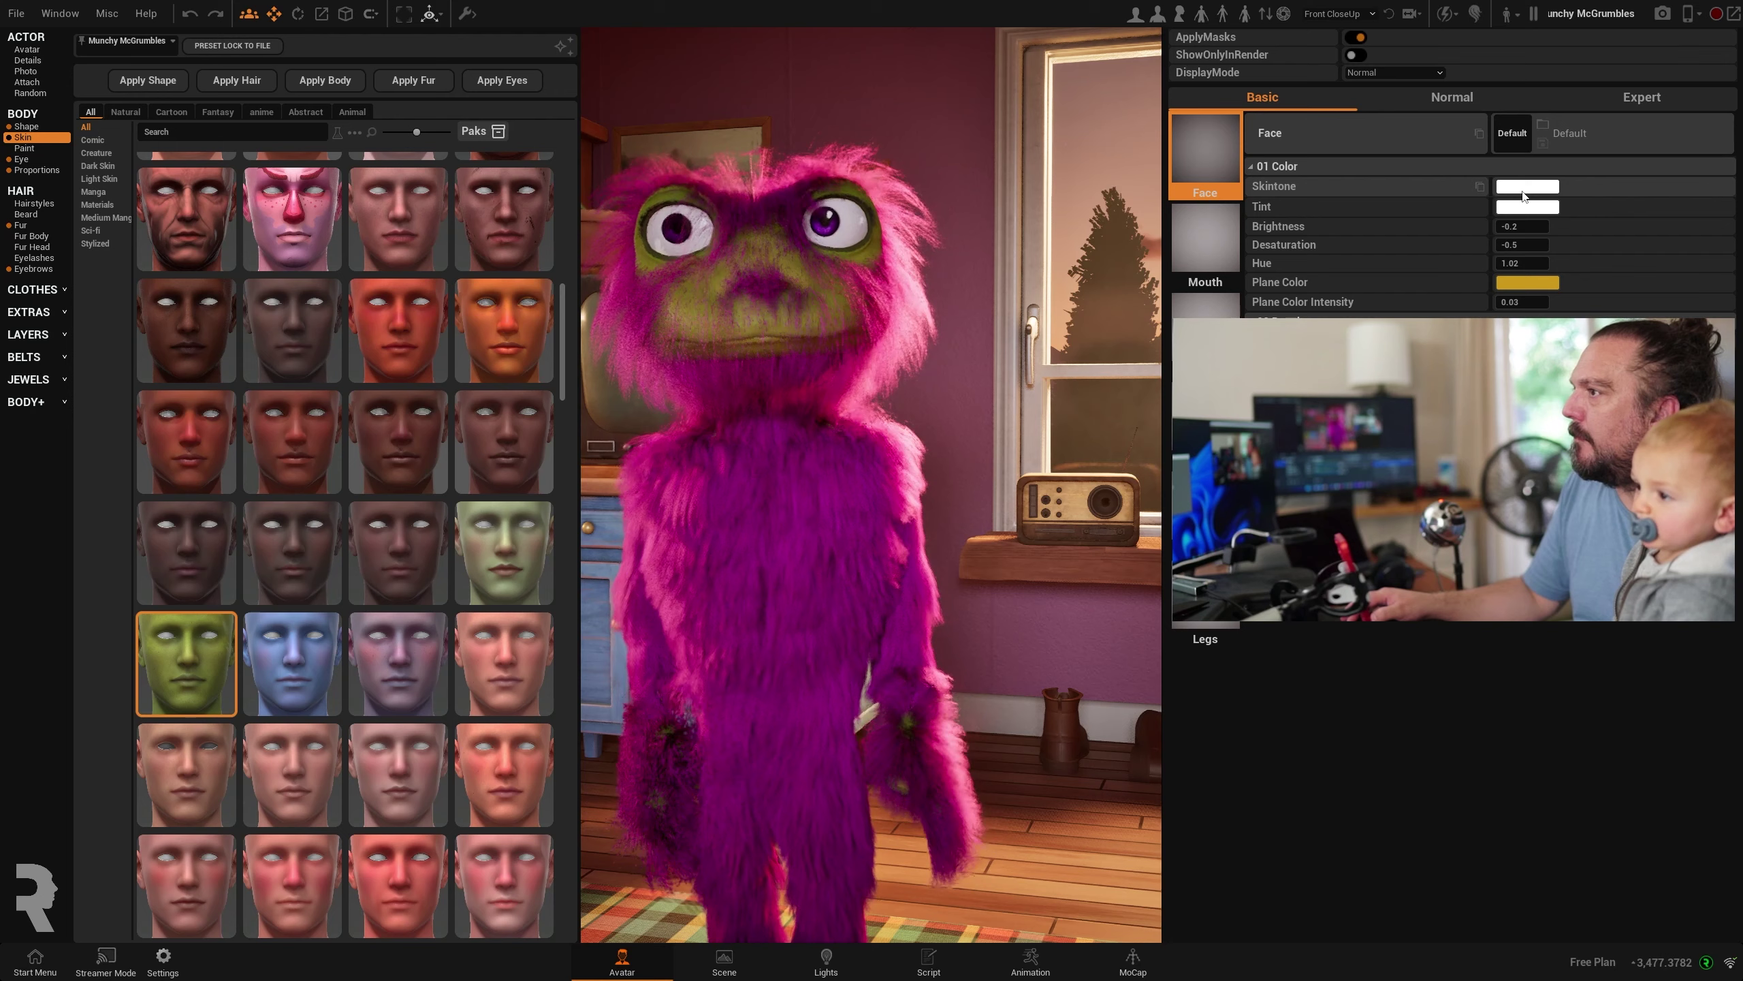
left_click(1528, 186)
mouse_move(1305, 309)
left_mouse_down()
mouse_move(1407, 301)
mouse_move(1363, 254)
left_mouse_up()
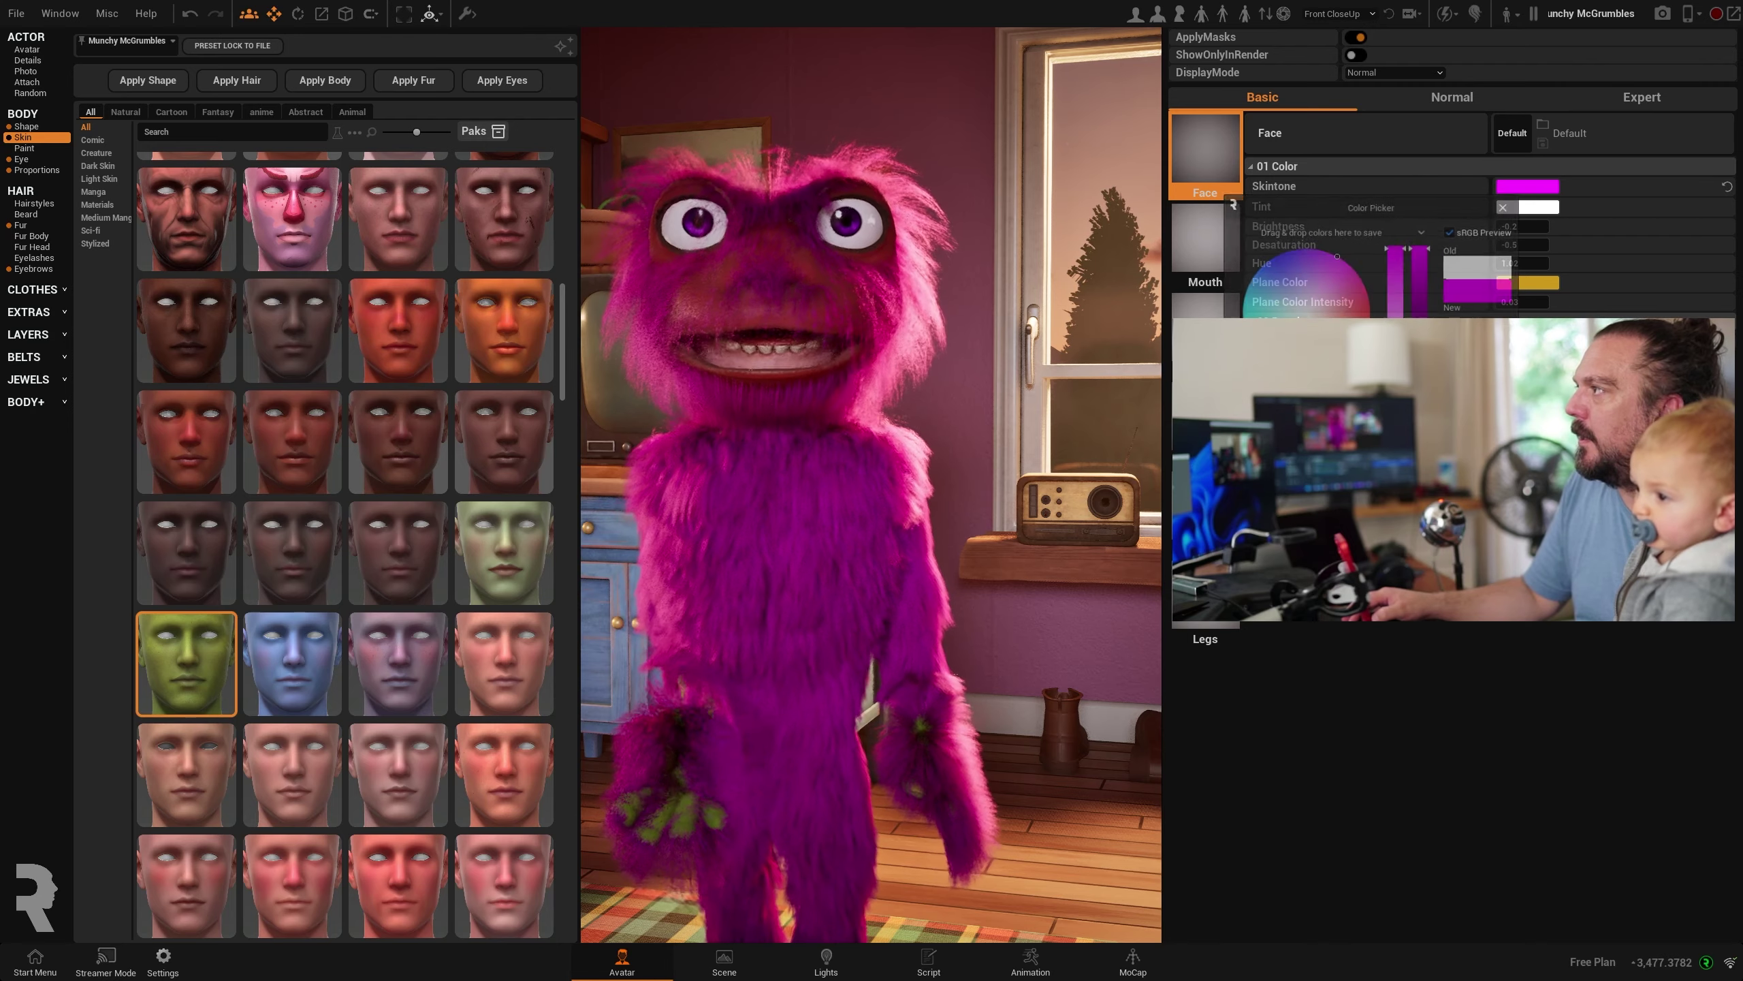
left_click(1205, 591)
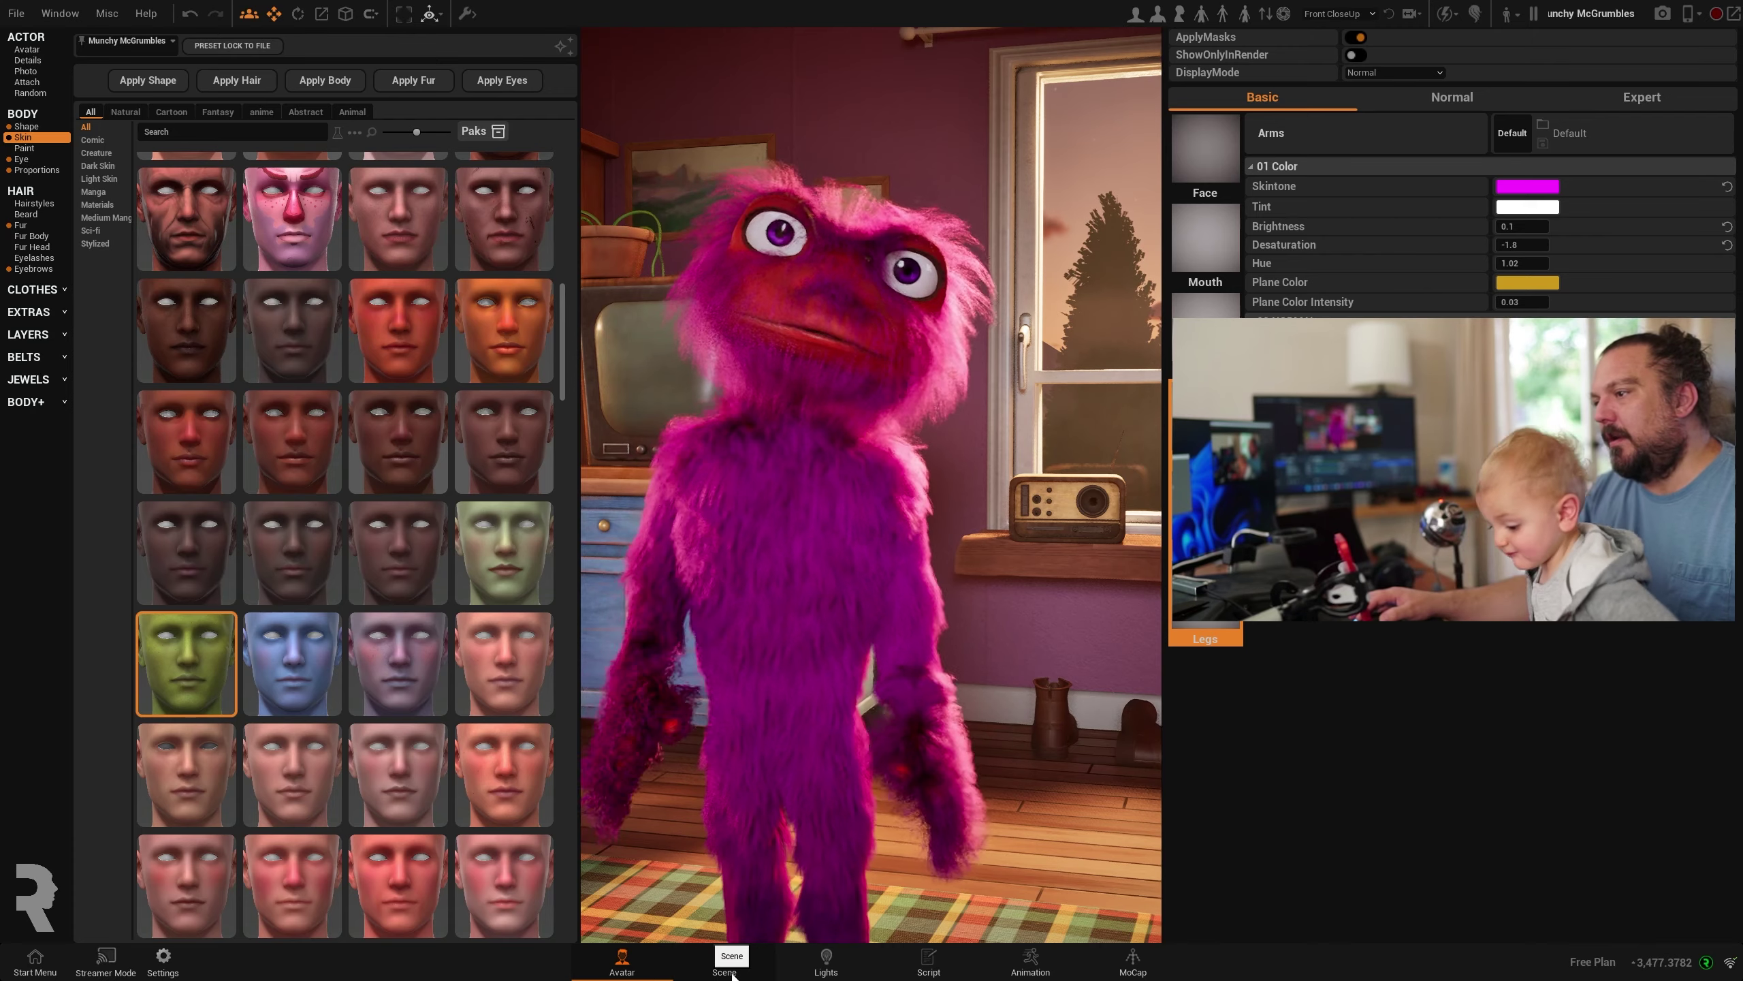
- Return to the living-room Scene and collapse the Meshes browser to show the full view
left_click(729, 976)
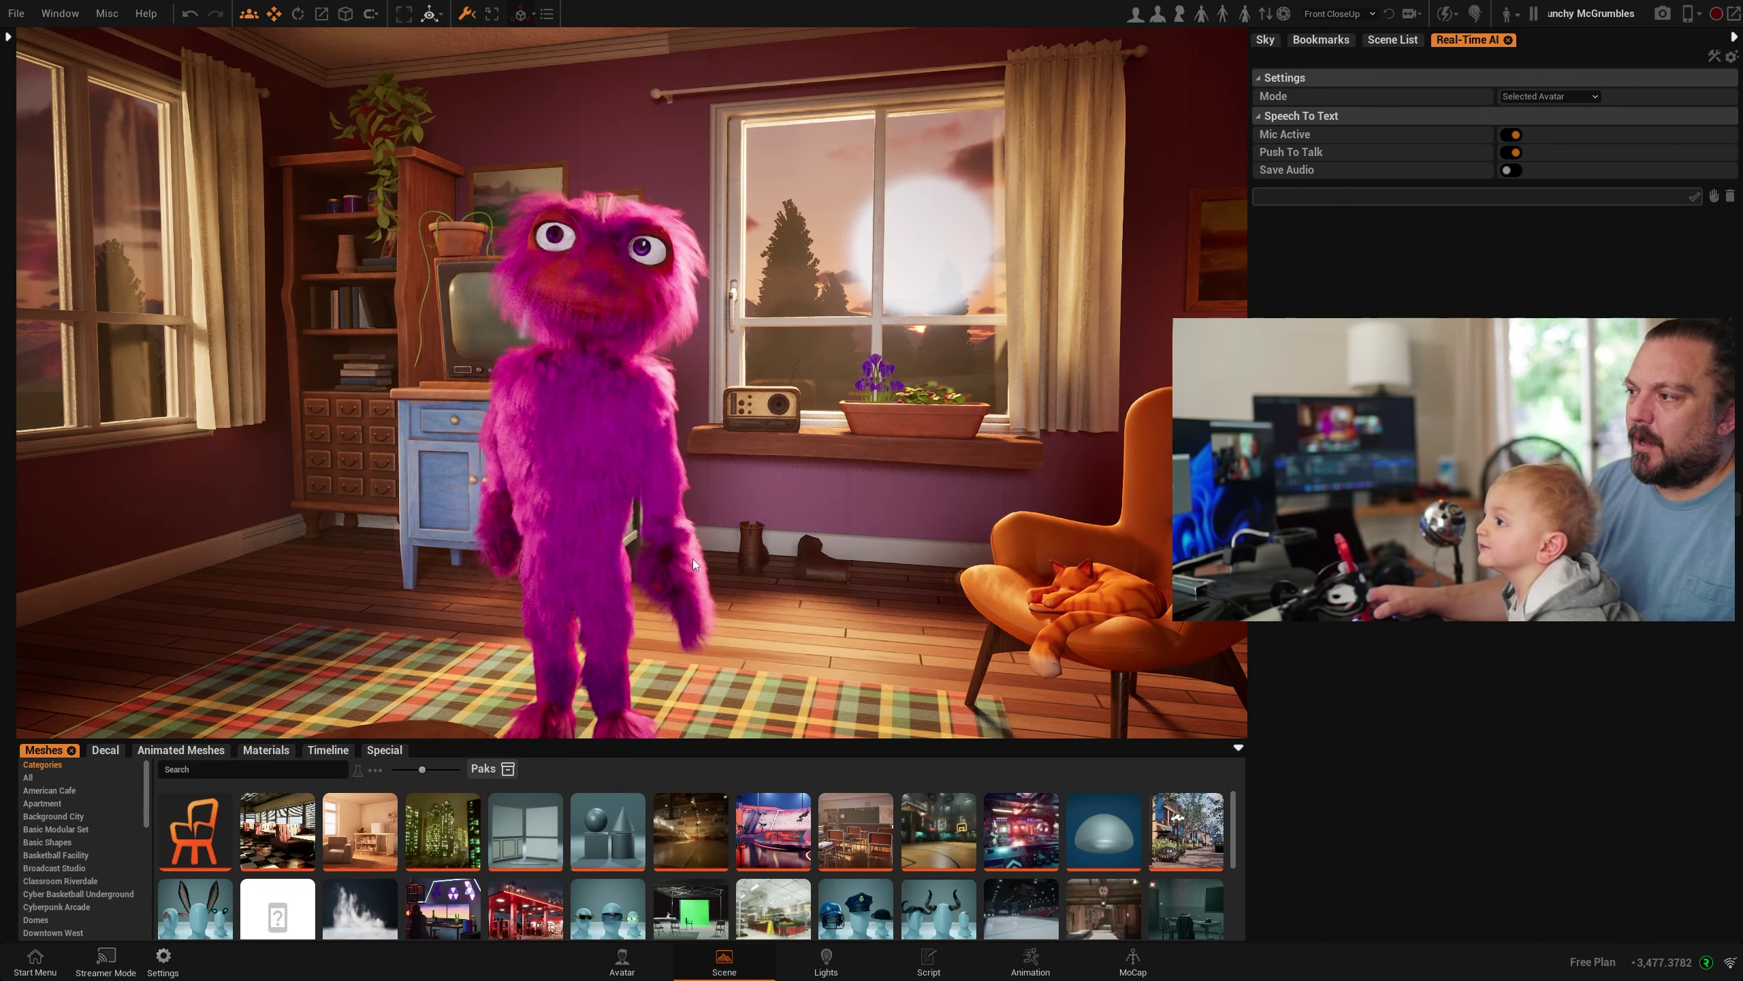
left_click(1239, 745)
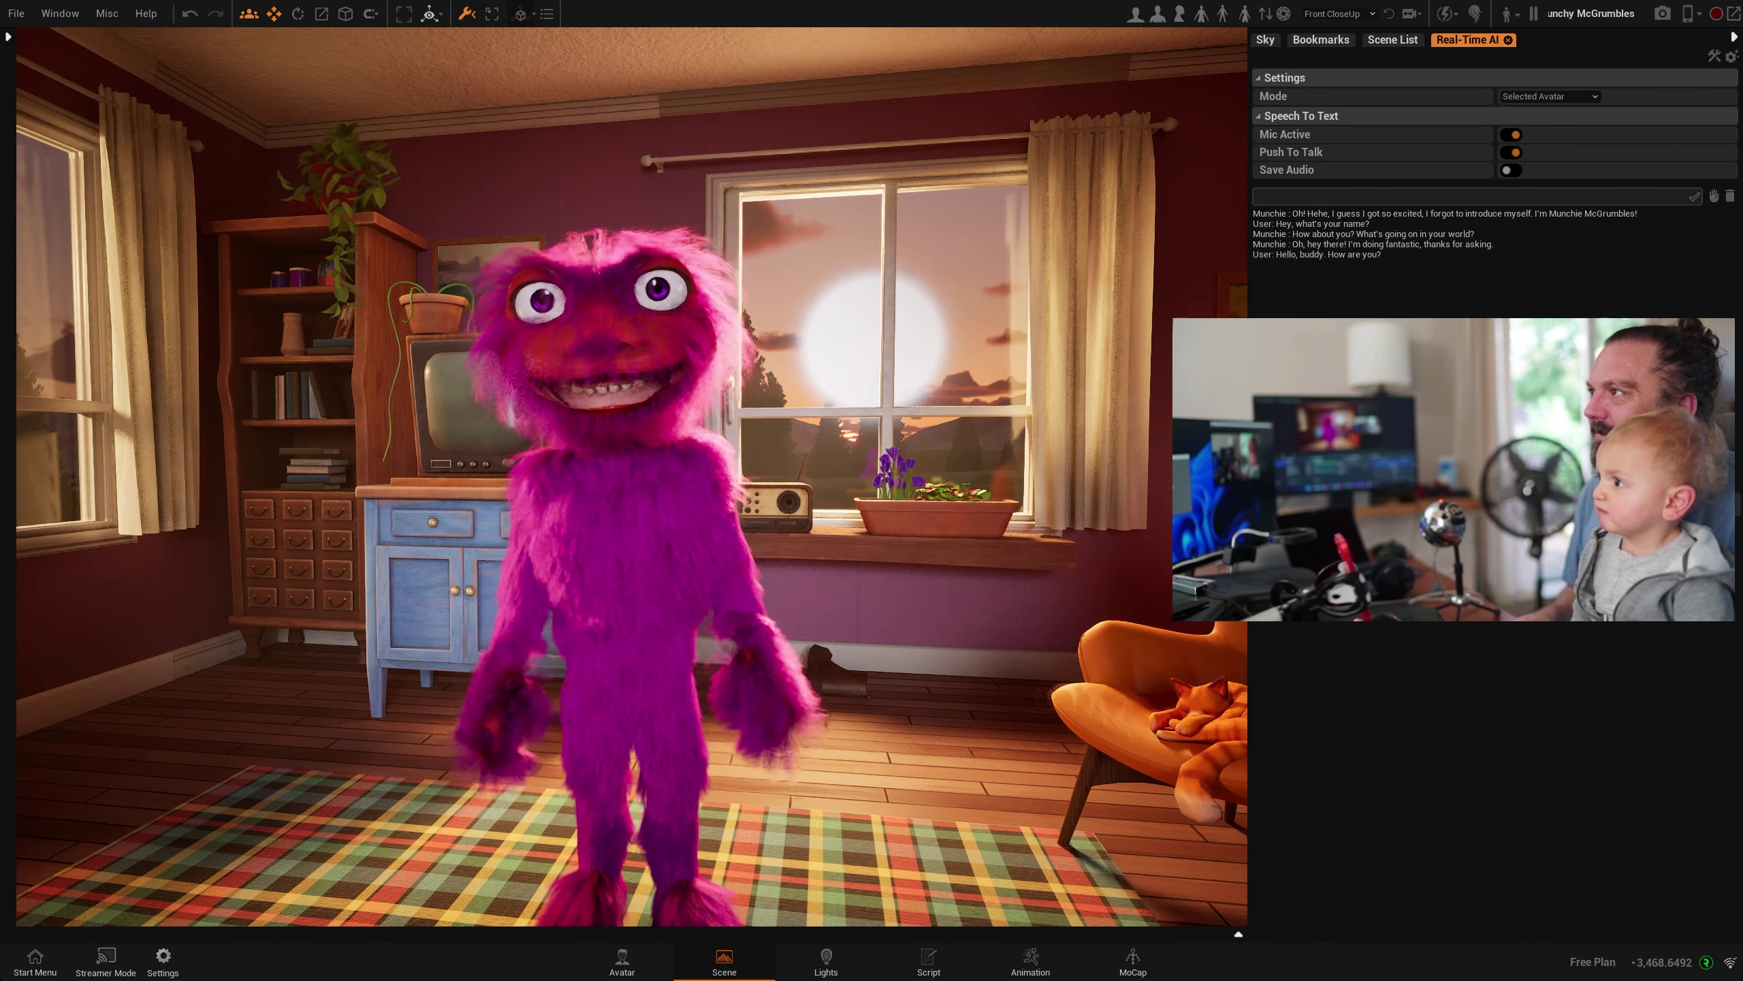